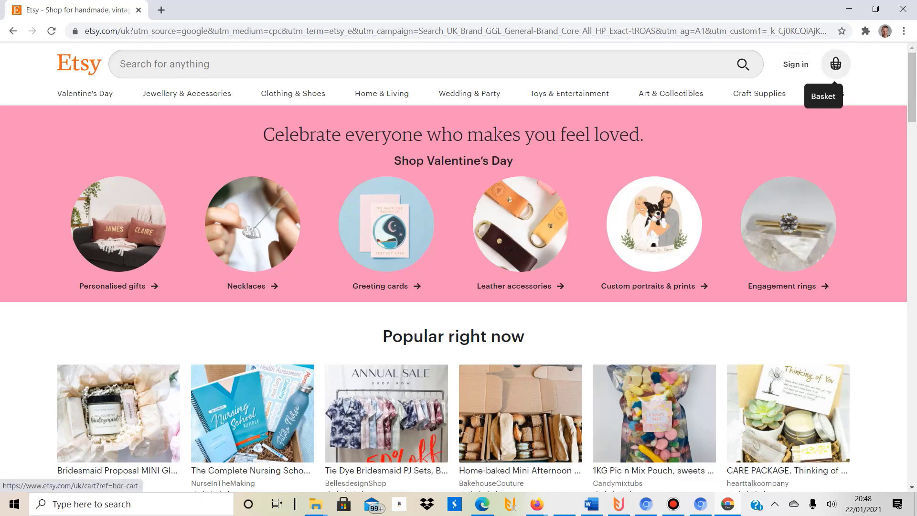
# Open the sign-in form and switch to the form for registering a new account.
pyautogui.click(795, 64)
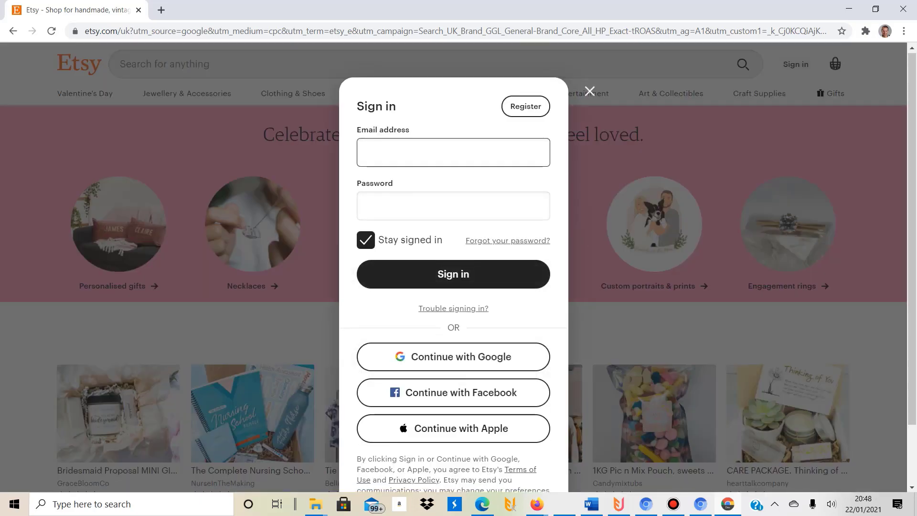
pyautogui.scroll(-2, 454, 325)
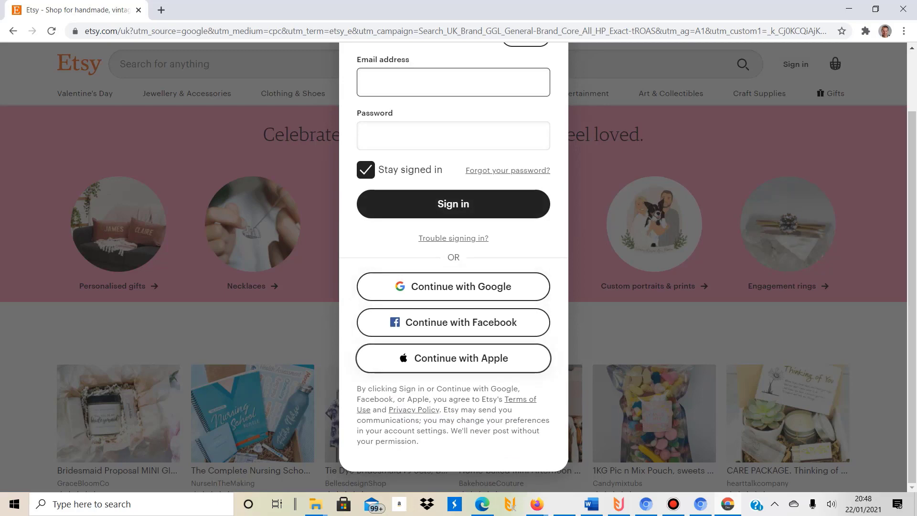
pyautogui.scroll(2, 454, 287)
pyautogui.click(526, 107)
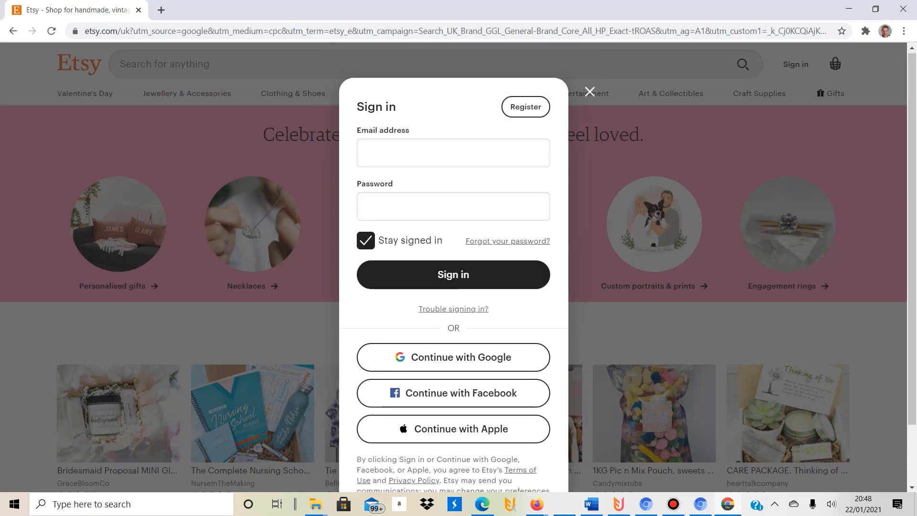
pyautogui.scroll(-2, 454, 287)
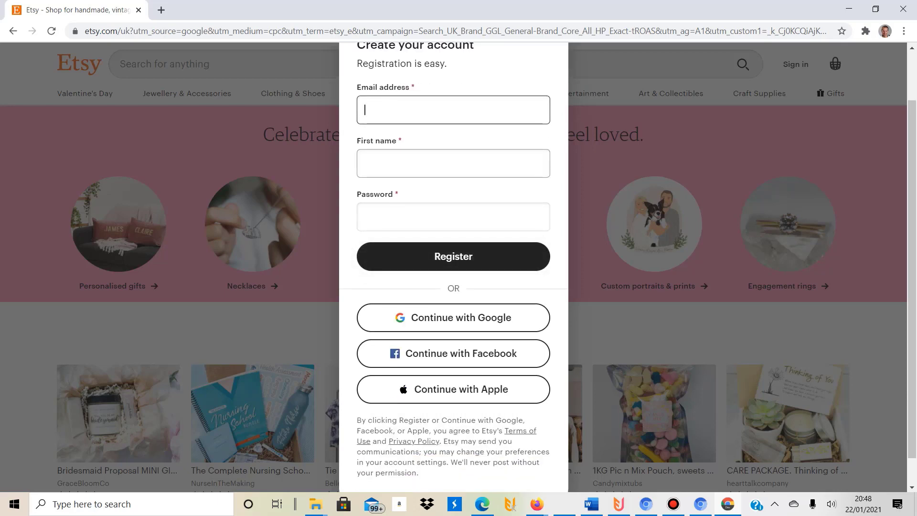
pyautogui.scroll(2, 454, 263)
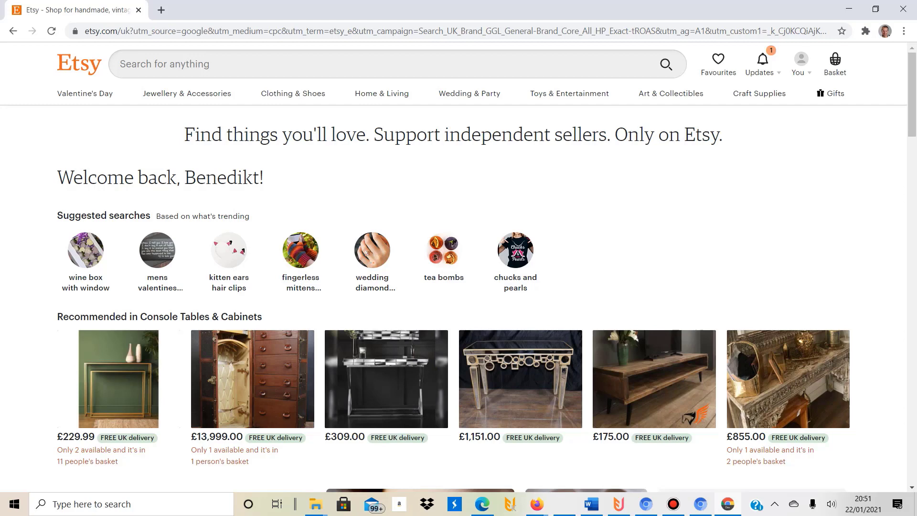
# Go to the Sell on Etsy page from the account options and start opening a new shop.
pyautogui.click(801, 64)
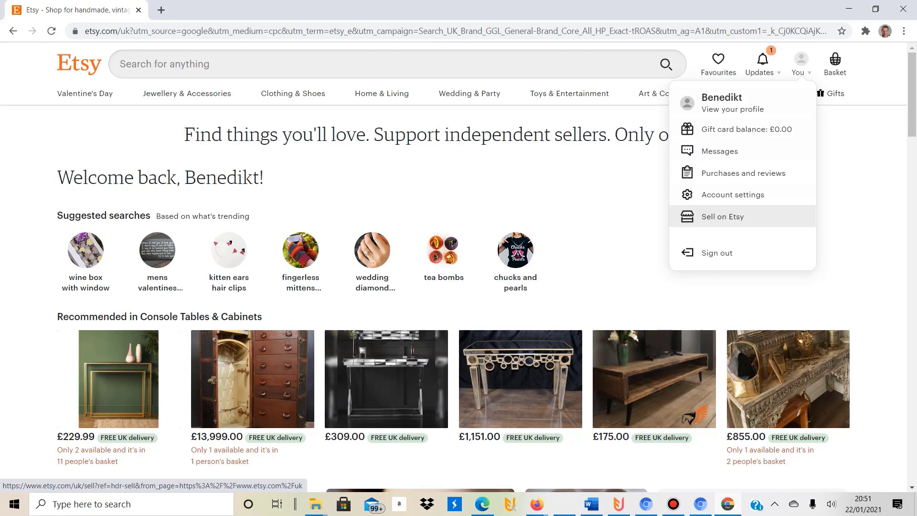
pyautogui.click(723, 216)
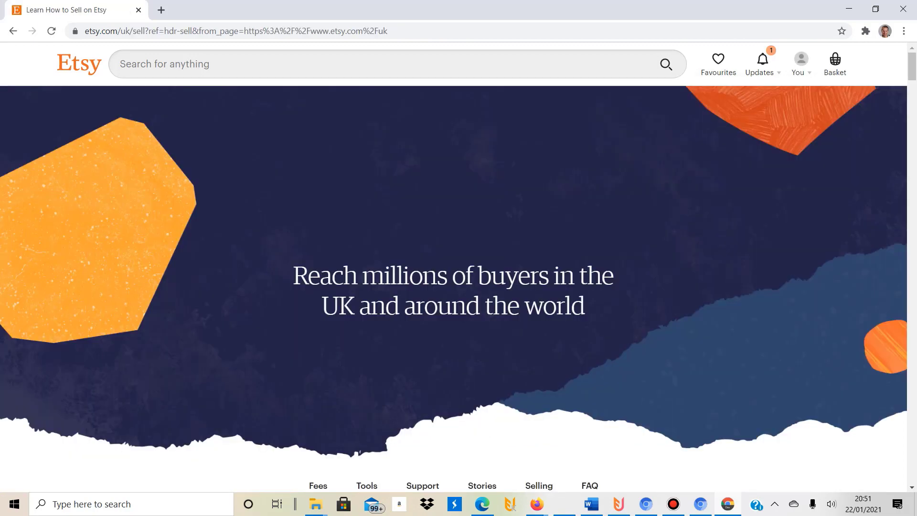
pyautogui.scroll(-15, 454, 267)
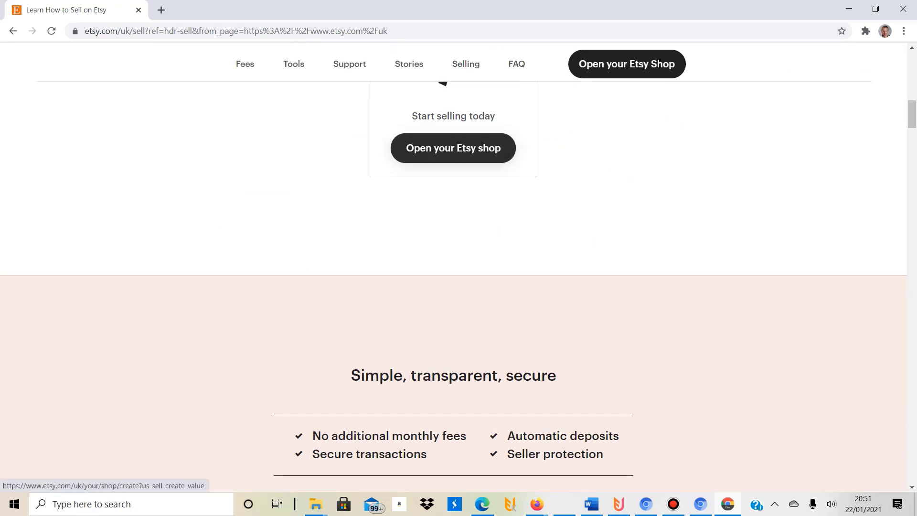
pyautogui.click(453, 148)
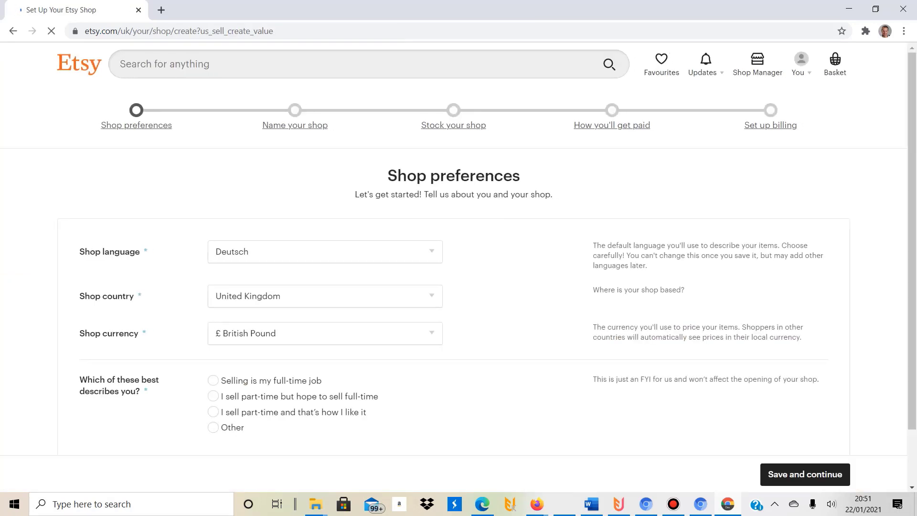
# Set the shop language to English and the shop country to Germany.
pyautogui.scroll(-1, 430, 235)
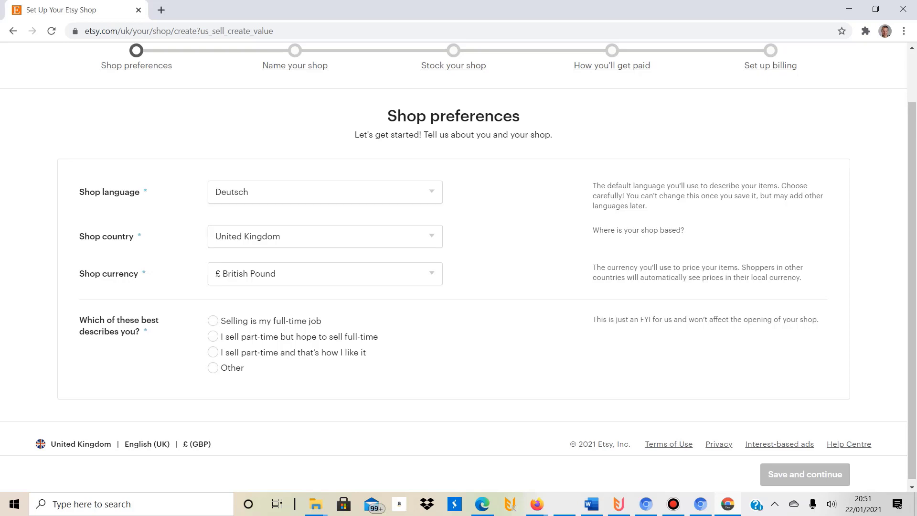
pyautogui.click(325, 191)
pyautogui.click(325, 242)
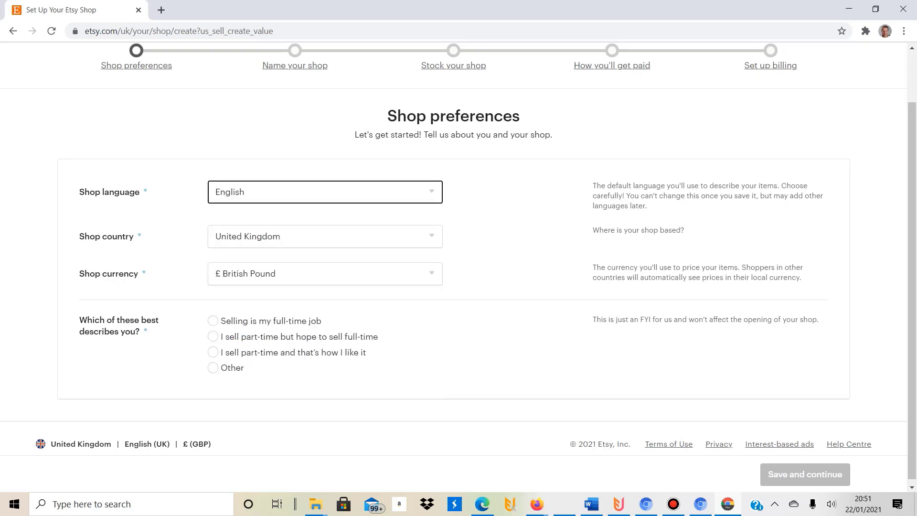
pyautogui.click(325, 236)
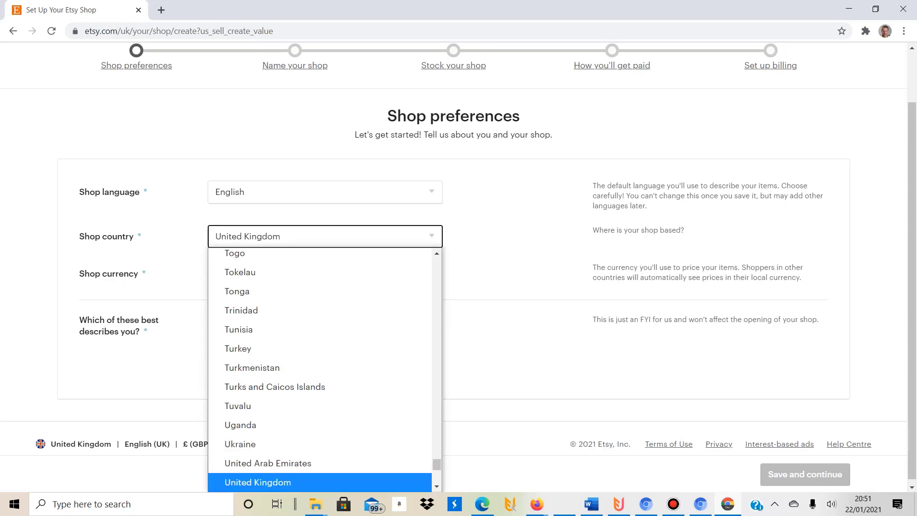
pyautogui.click(324, 236)
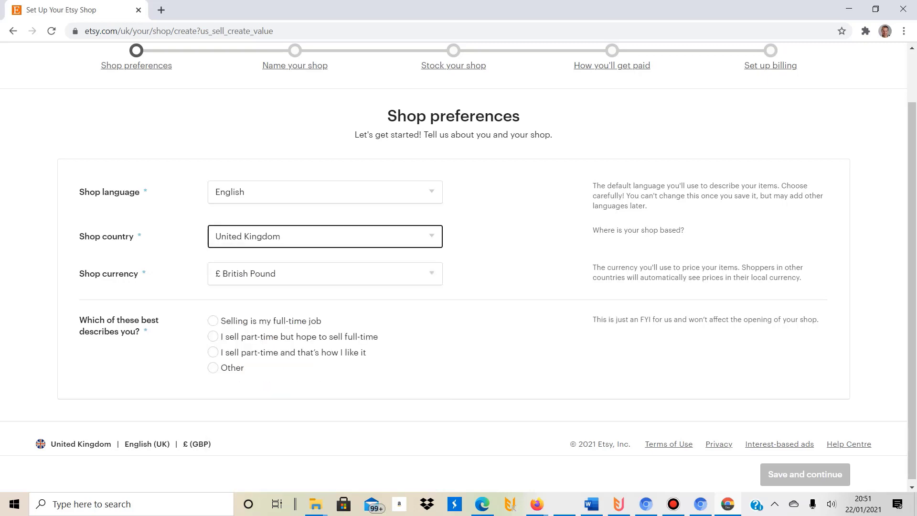
pyautogui.click(325, 236)
pyautogui.scroll(20, 325, 306)
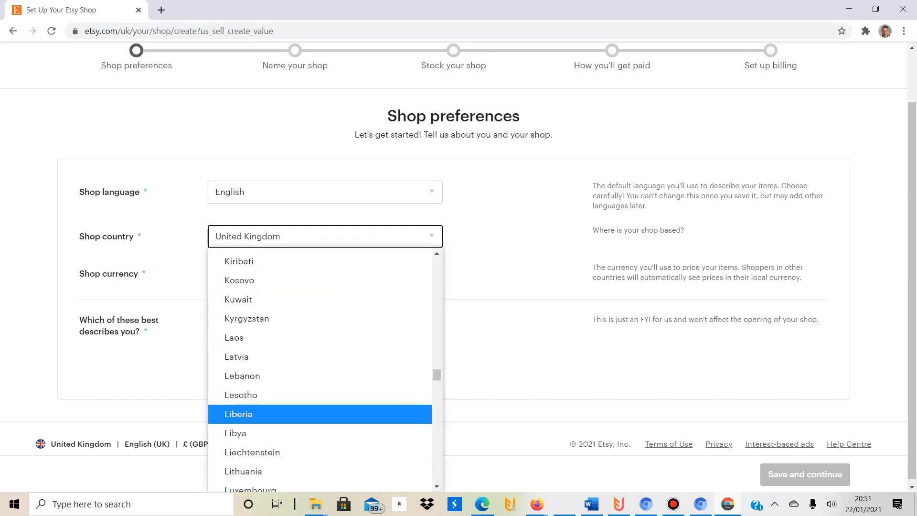
pyautogui.scroll(-4, 287, 310)
pyautogui.click(287, 329)
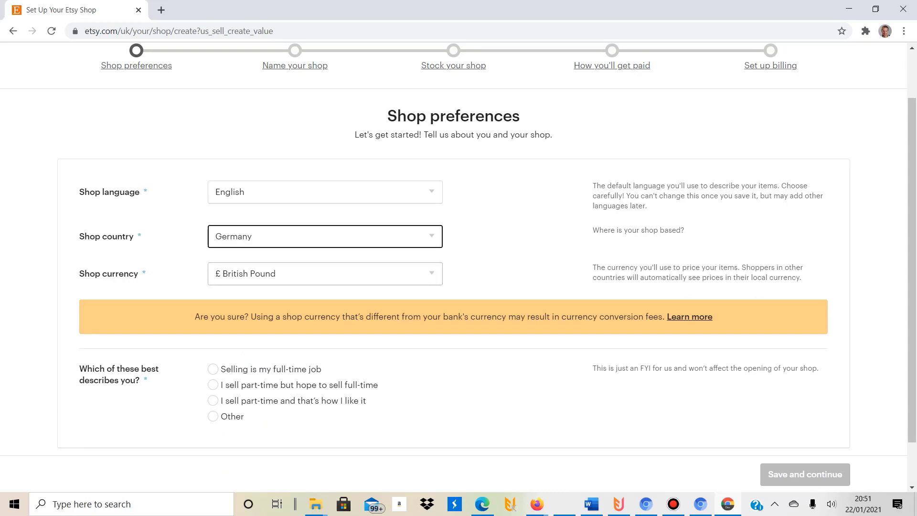
# Set the shop currency to Euro, choose "I sell part-time but hope to sell full-time", and save the preferences.
pyautogui.click(324, 274)
pyautogui.scroll(2, 325, 274)
pyautogui.click(325, 334)
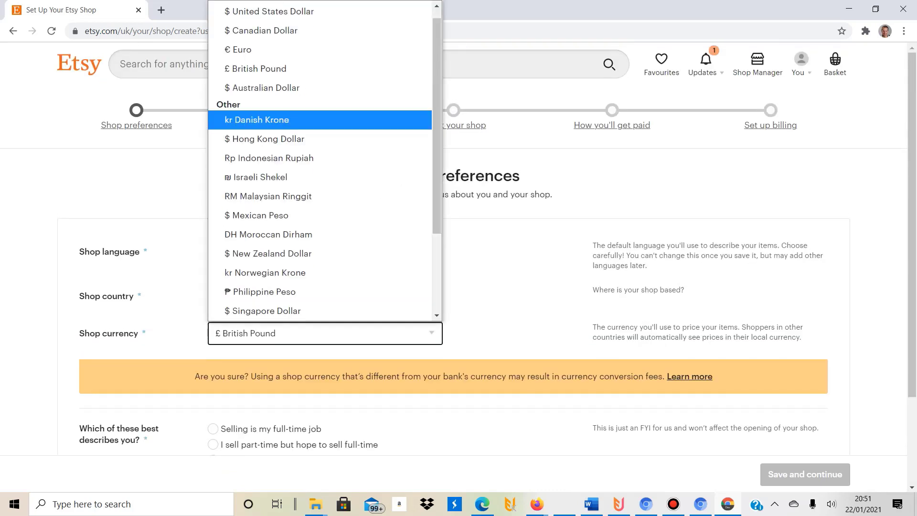
pyautogui.click(239, 60)
pyautogui.scroll(-1, 325, 267)
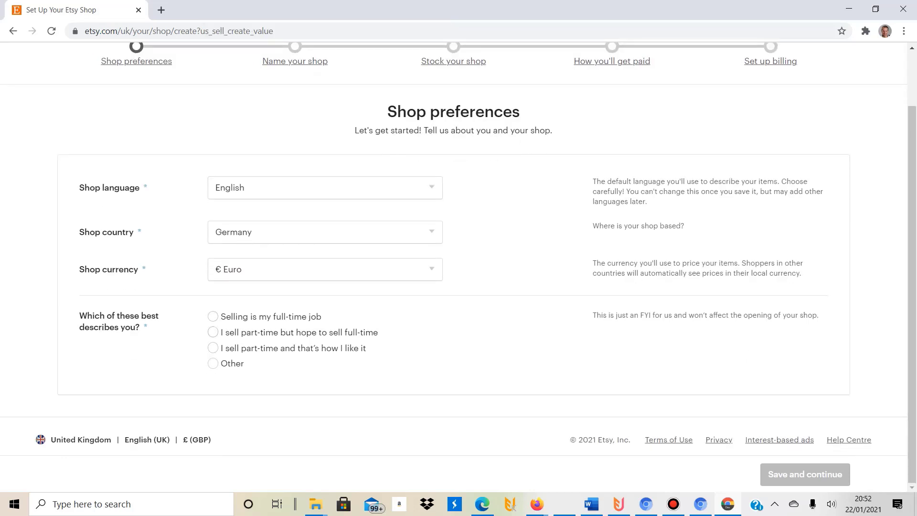
pyautogui.click(213, 332)
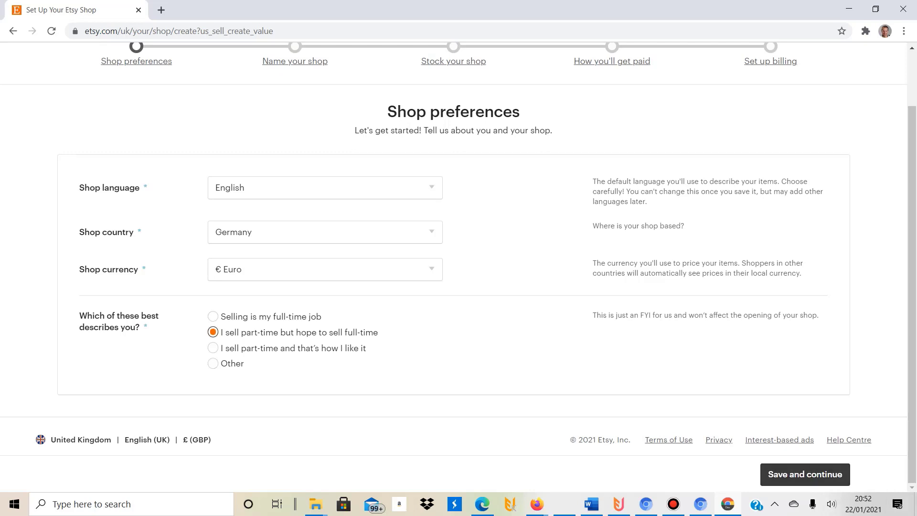
pyautogui.click(805, 474)
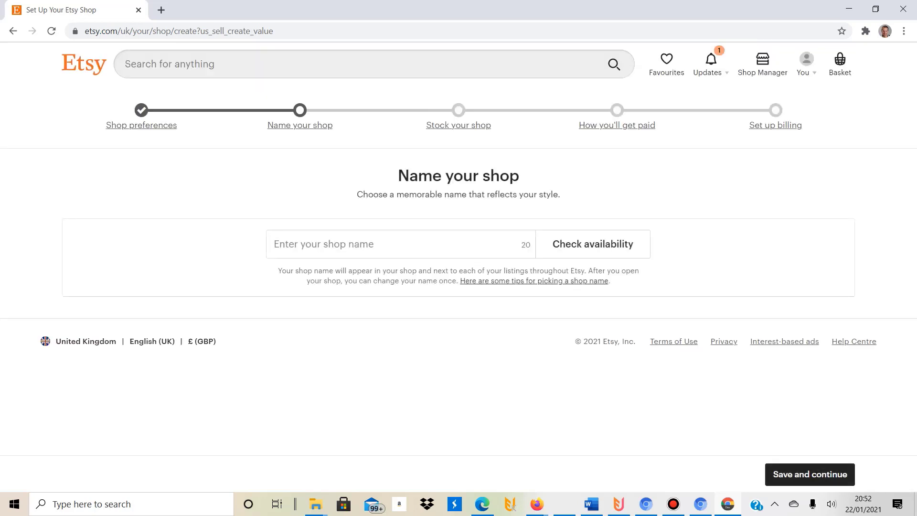
# Name the shop "Morepassiveincome", check its availability and save the name.
pyautogui.click(382, 244)
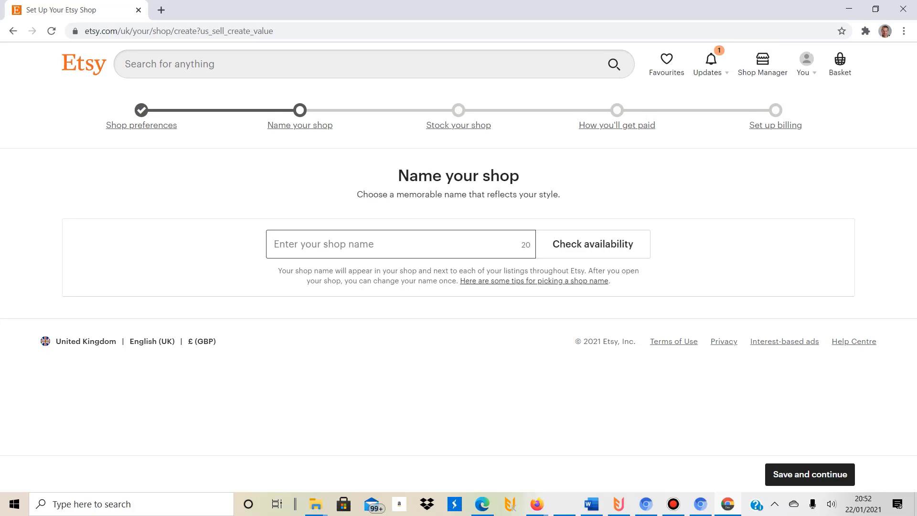
pyautogui.write('More')
pyautogui.write('passiv')
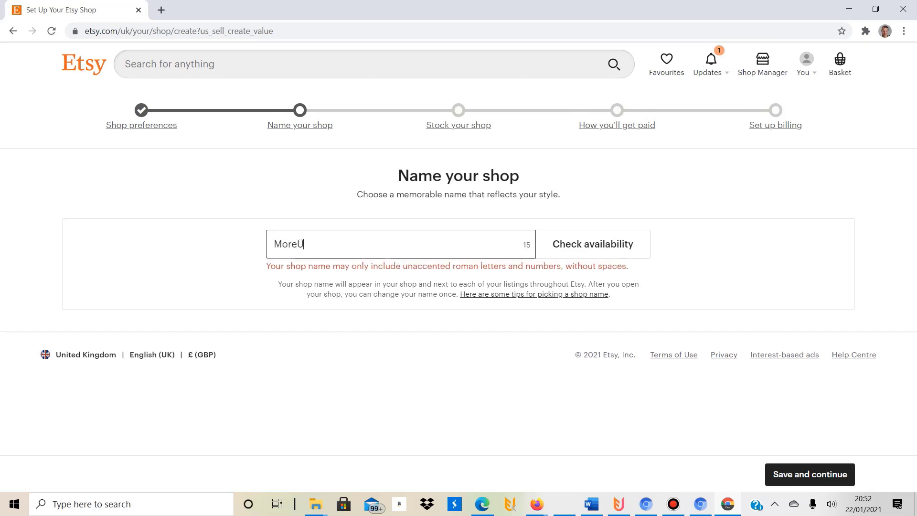
pyautogui.write('eincome')
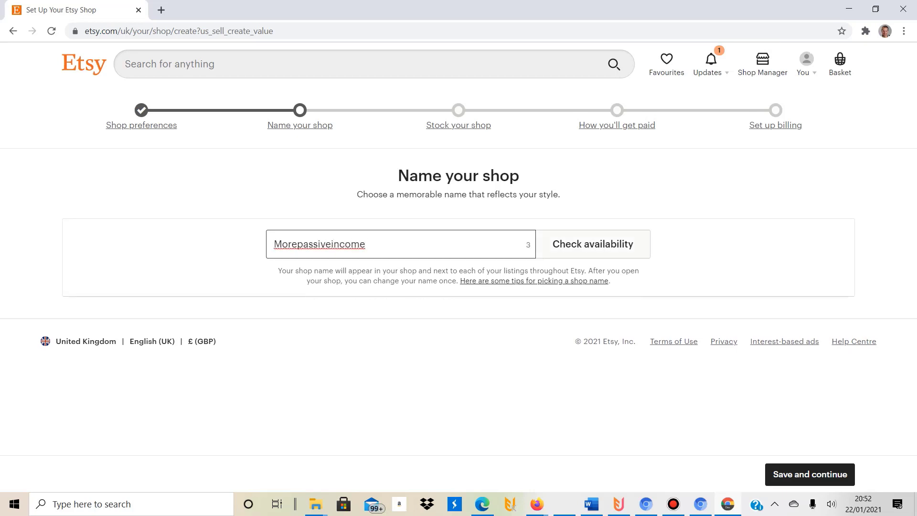
pyautogui.click(593, 244)
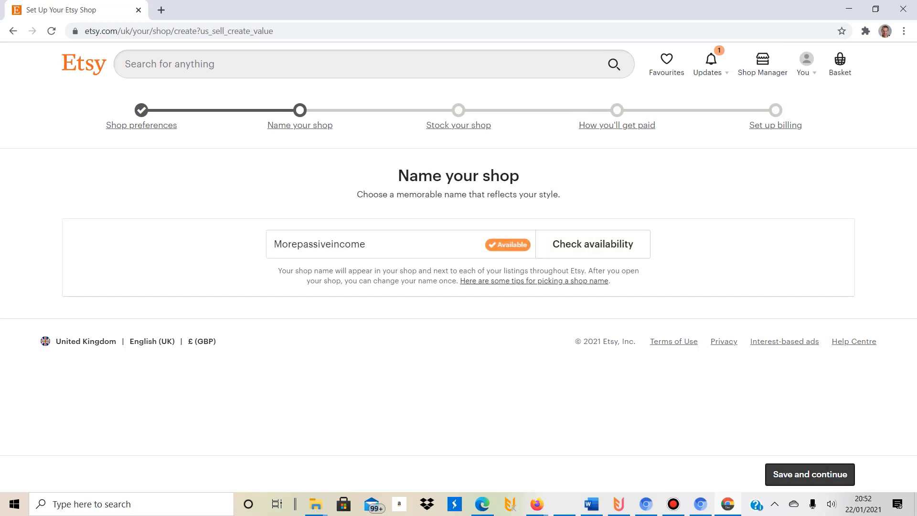
pyautogui.click(810, 475)
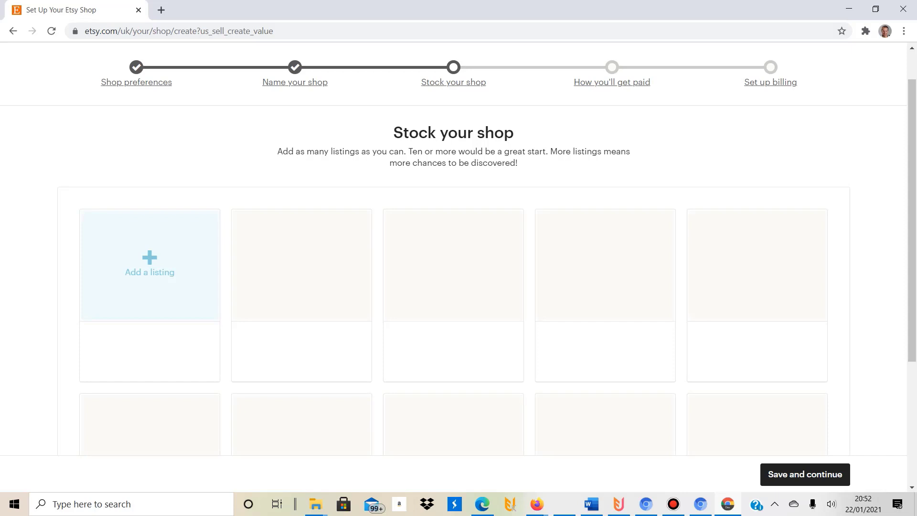
# Start adding the first listing to stock the shop.
pyautogui.click(149, 265)
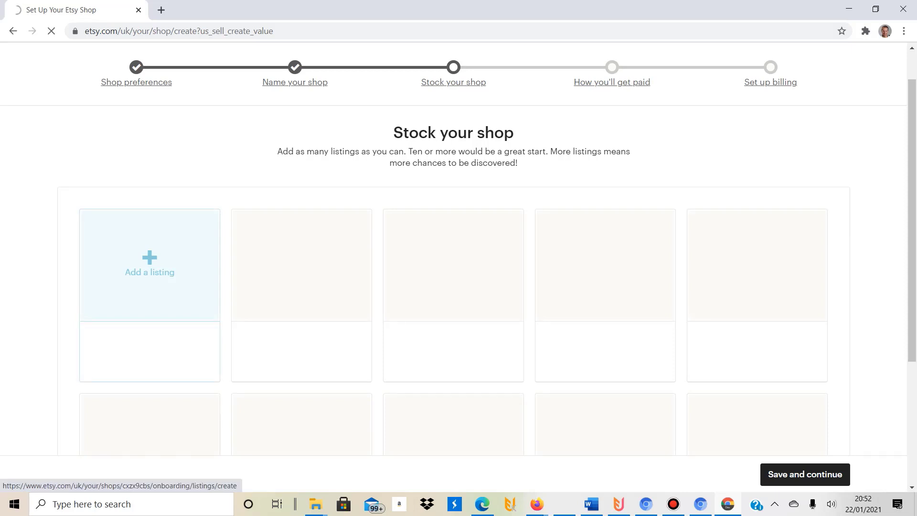
pyautogui.scroll(-2, 454, 287)
pyautogui.scroll(3, 454, 286)
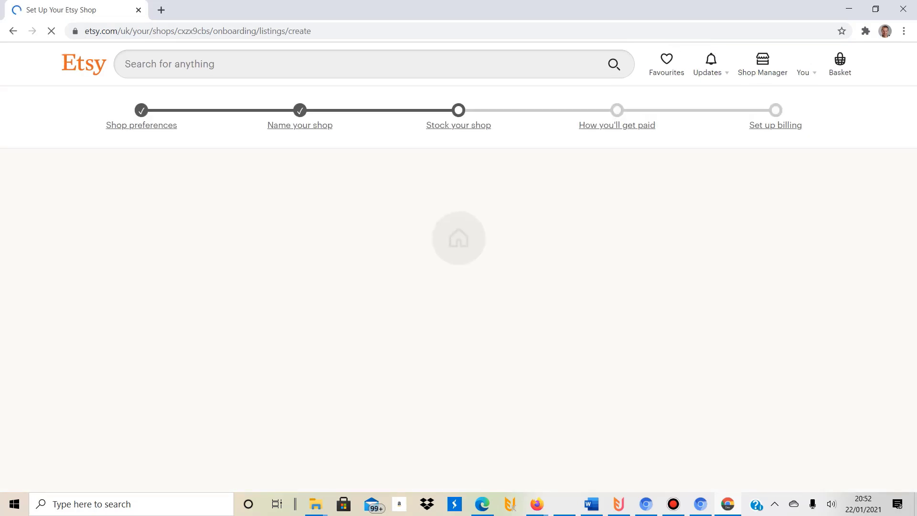
pyautogui.scroll(-2, 459, 258)
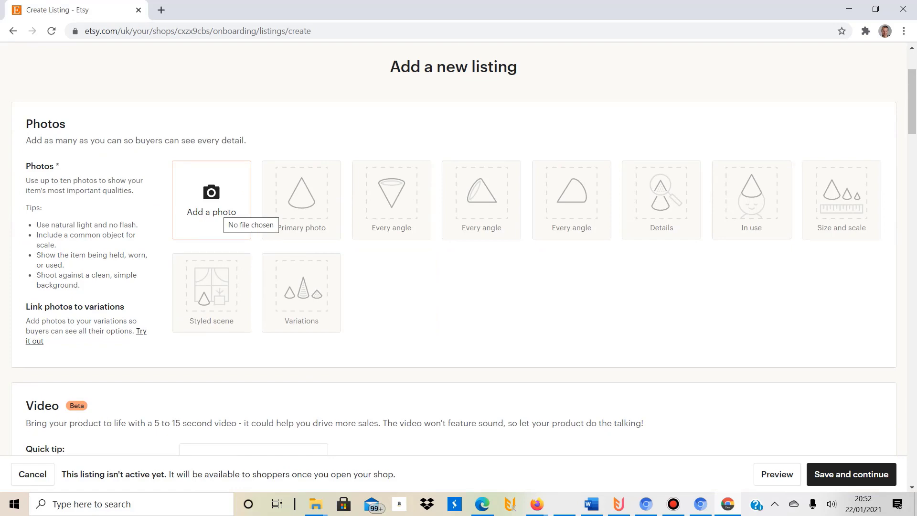
# Look through the photo, video and listing details sections of the new listing form.
pyautogui.scroll(2, 459, 258)
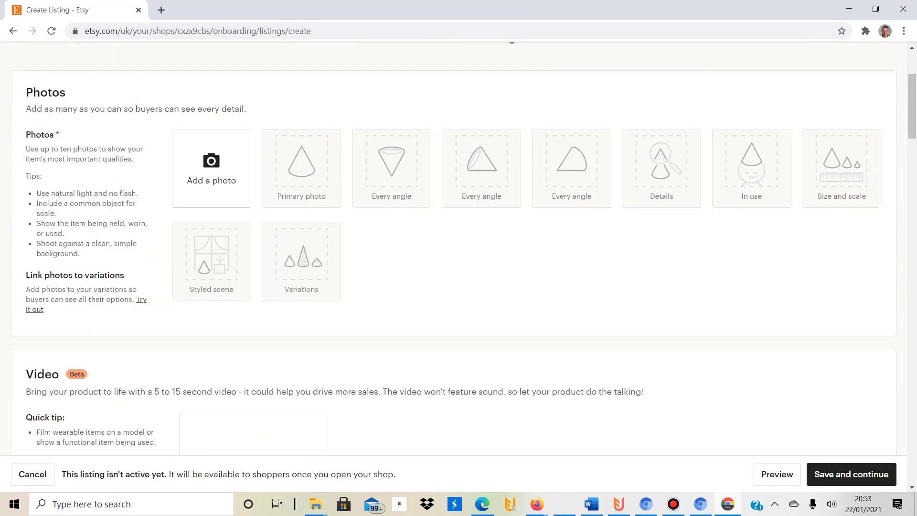
pyautogui.scroll(-7, 459, 258)
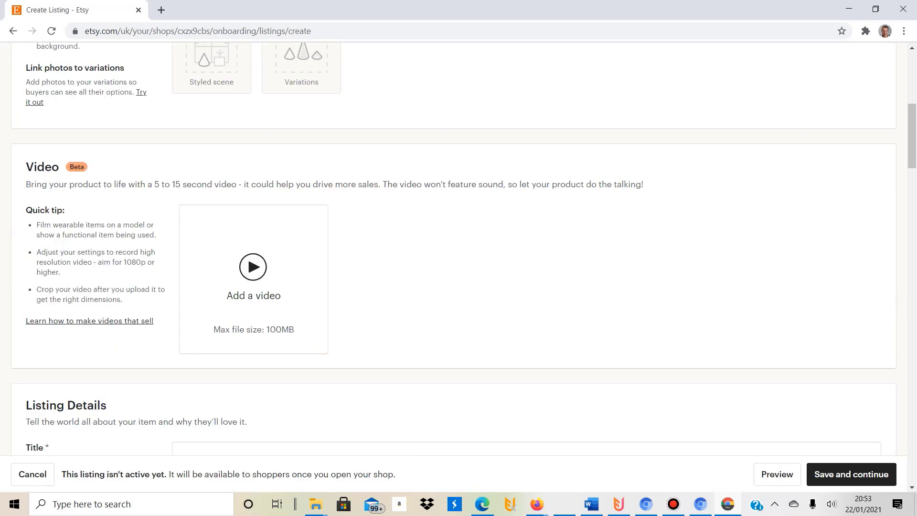
pyautogui.scroll(5, 459, 258)
pyautogui.scroll(-7, 459, 258)
pyautogui.click(287, 274)
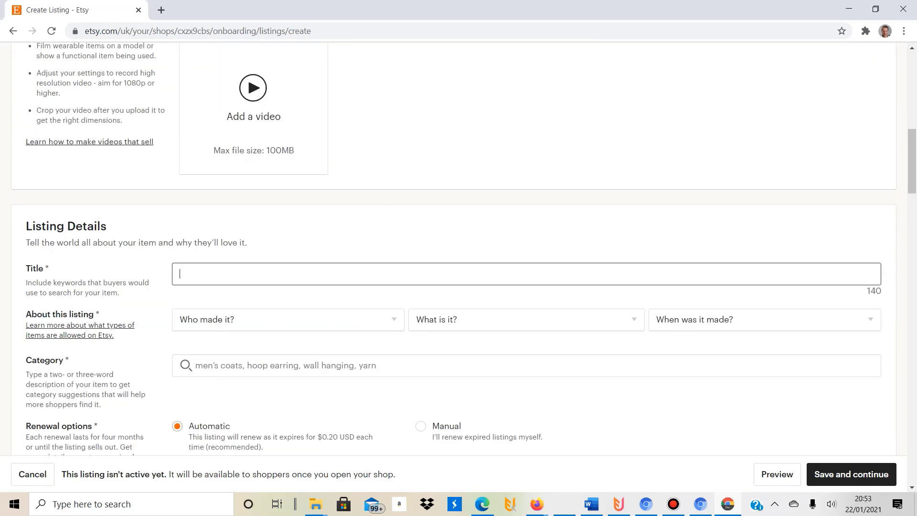
pyautogui.scroll(-3, 287, 274)
pyautogui.scroll(-10, 458, 258)
pyautogui.scroll(12, 458, 258)
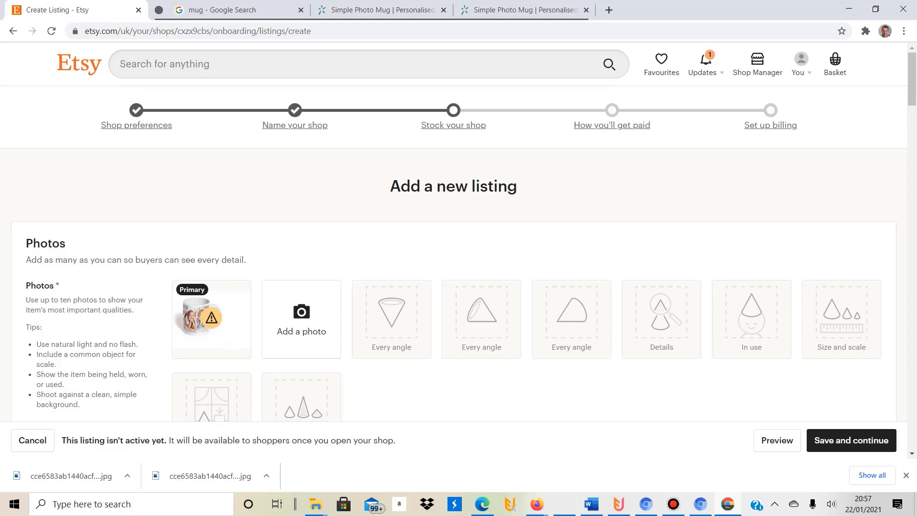
# Enter "Funny family mug" as the title of the new listing.
pyautogui.scroll(-10, 454, 229)
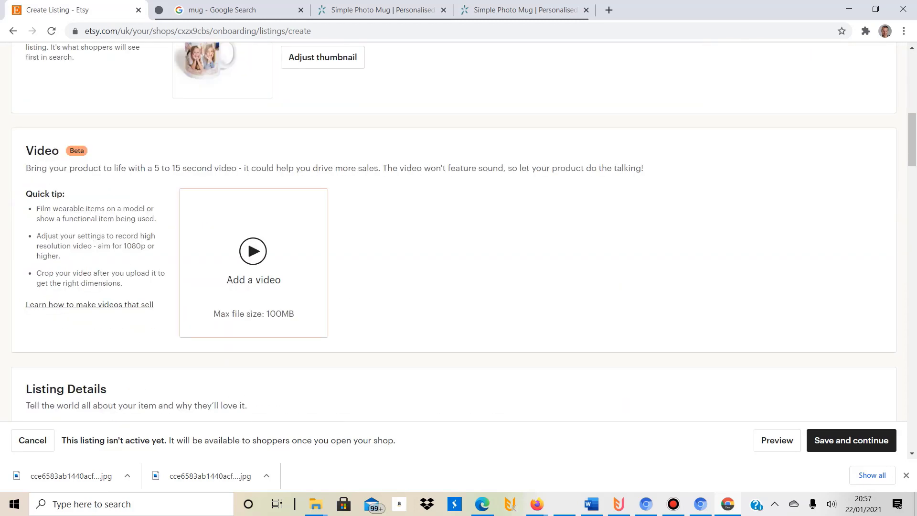
pyautogui.scroll(-5, 454, 230)
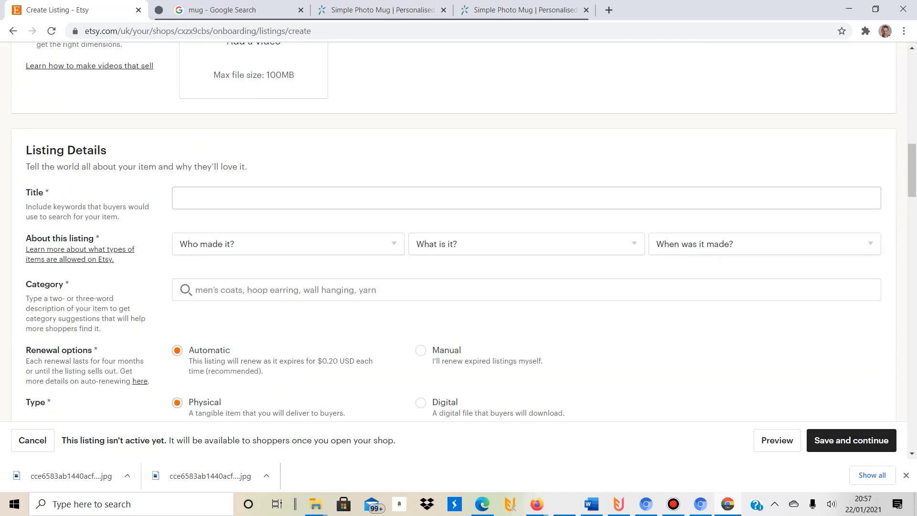
pyautogui.click(478, 198)
pyautogui.scroll(13, 478, 198)
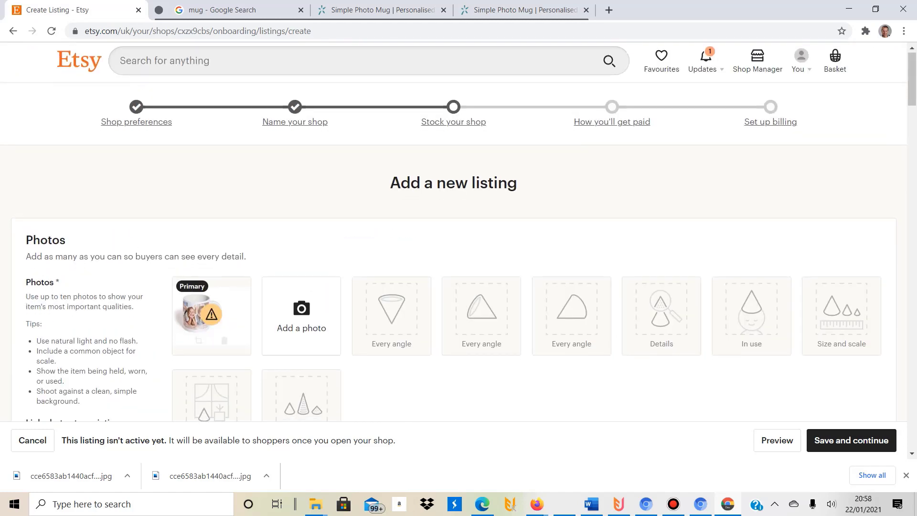
pyautogui.scroll(-14, 453, 238)
pyautogui.write('Funny')
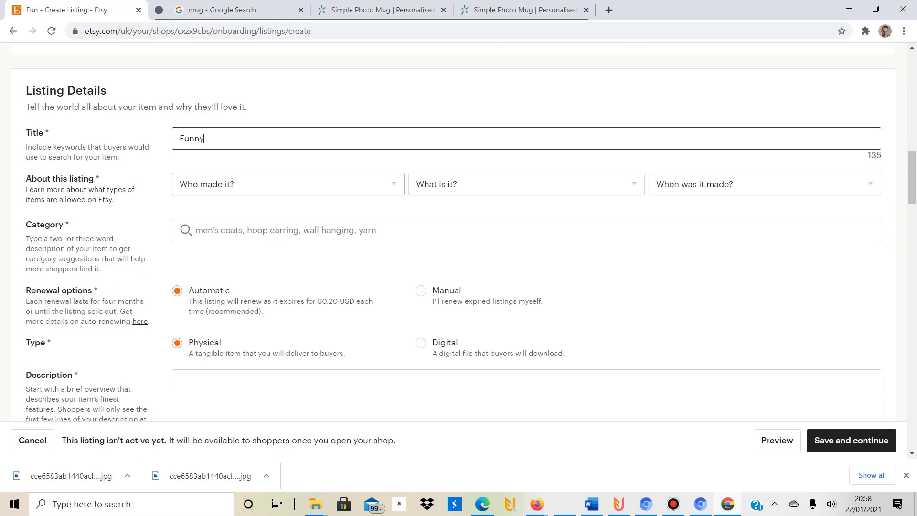
pyautogui.write(' family')
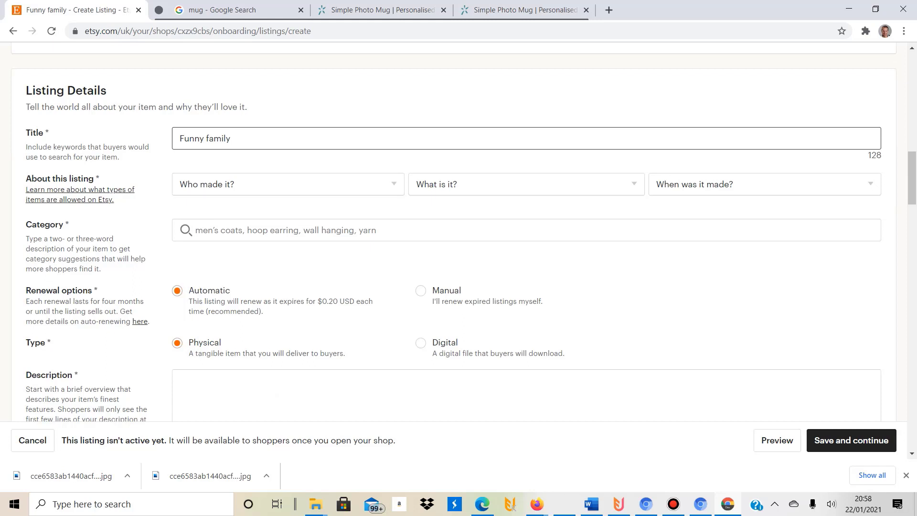
pyautogui.write('mug')
# Describe the listing as made by "I did", "A finished product", made in 2020 - 2021.
pyautogui.press('Tab')
pyautogui.press('Tab')
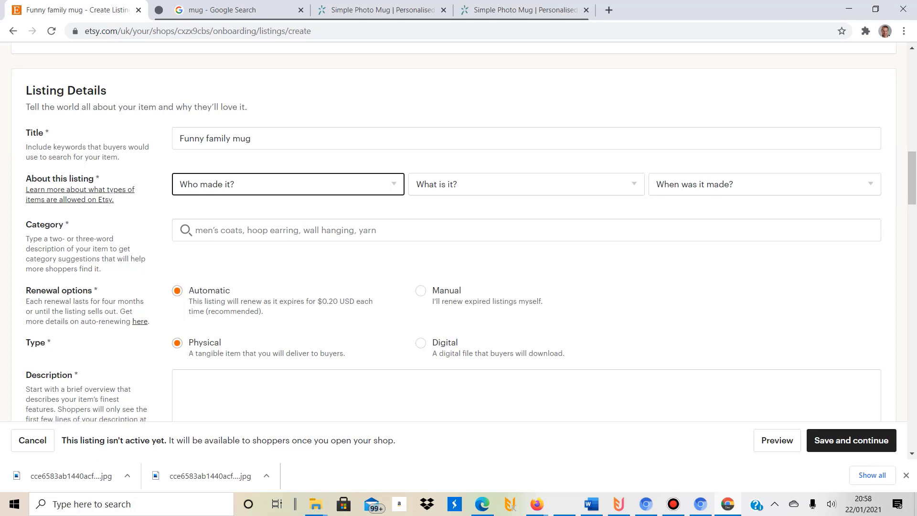
pyautogui.press('space')
pyautogui.press('Down')
pyautogui.press('Return')
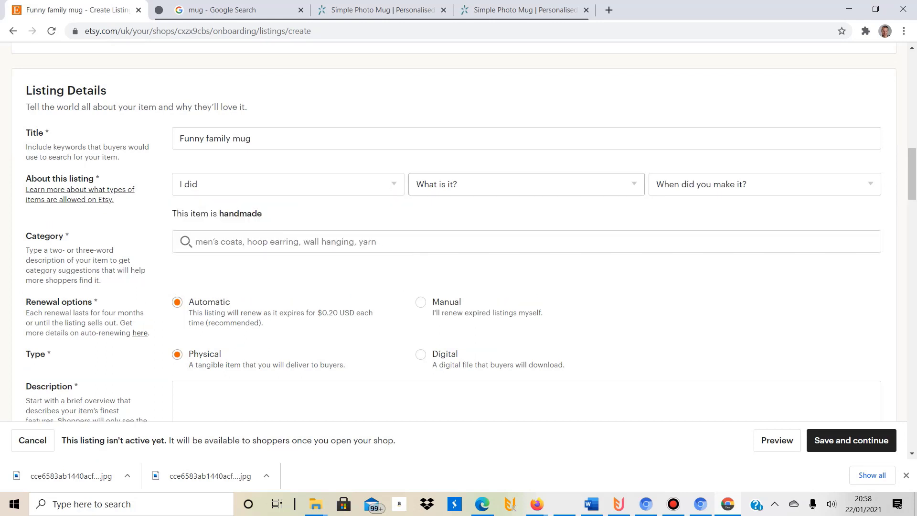
pyautogui.press('Tab')
pyautogui.press('space')
pyautogui.press('Down')
pyautogui.press('Return')
pyautogui.press('Tab')
pyautogui.press('space')
pyautogui.press('Down')
pyautogui.press('Down')
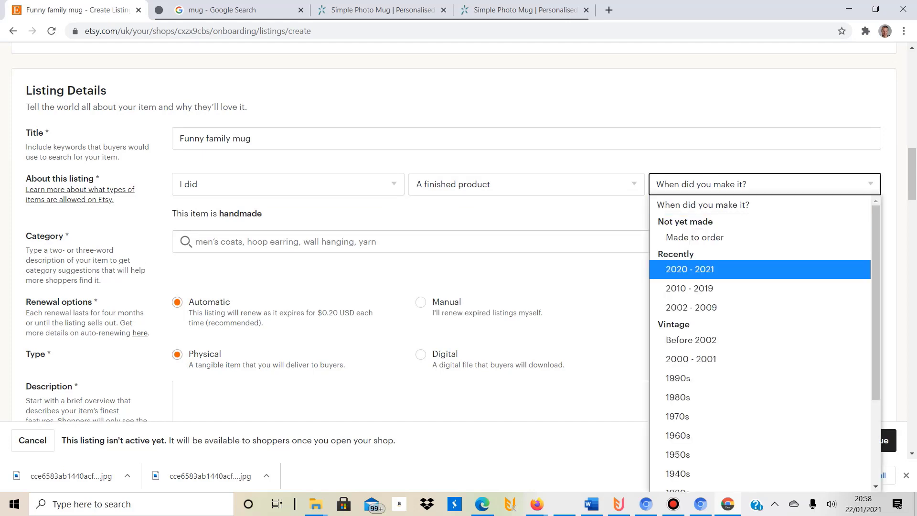
pyautogui.press('Return')
# Search the categories for "mug" and assign the listing to Mugs under Drinkware.
pyautogui.press('Tab')
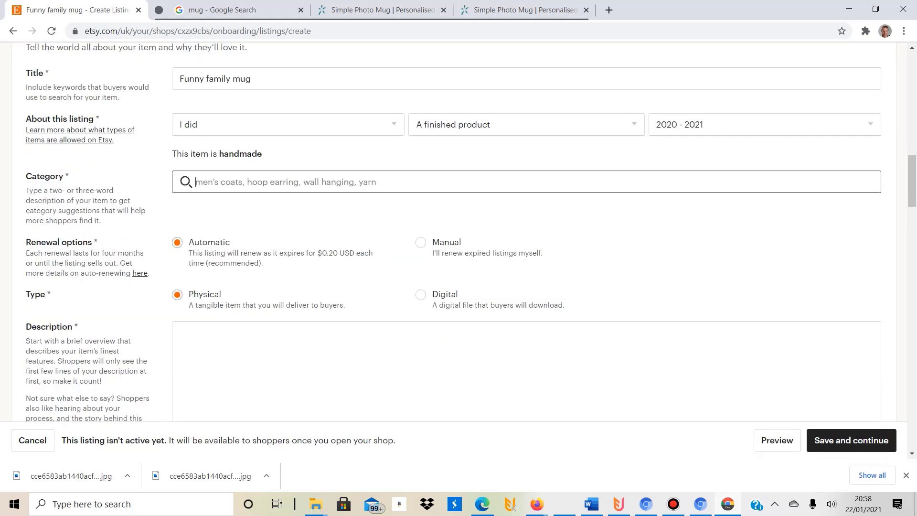
pyautogui.write('mug')
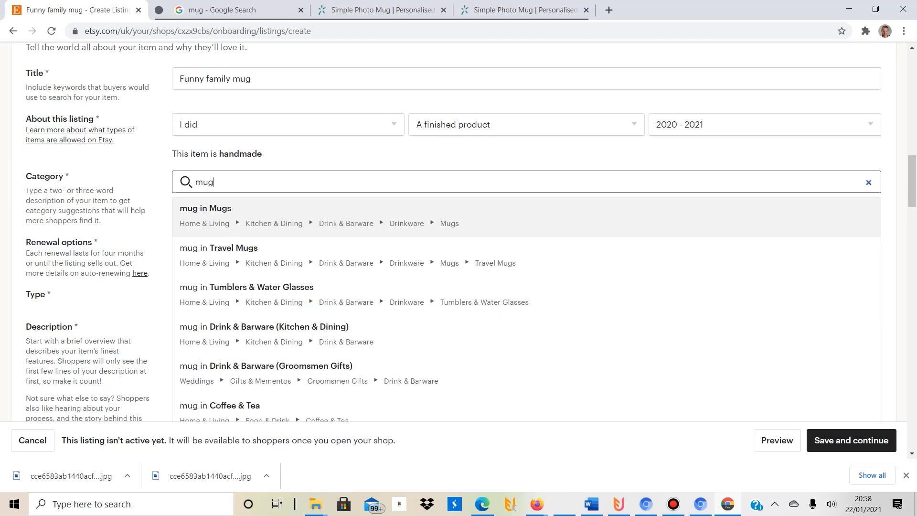
pyautogui.press('Return')
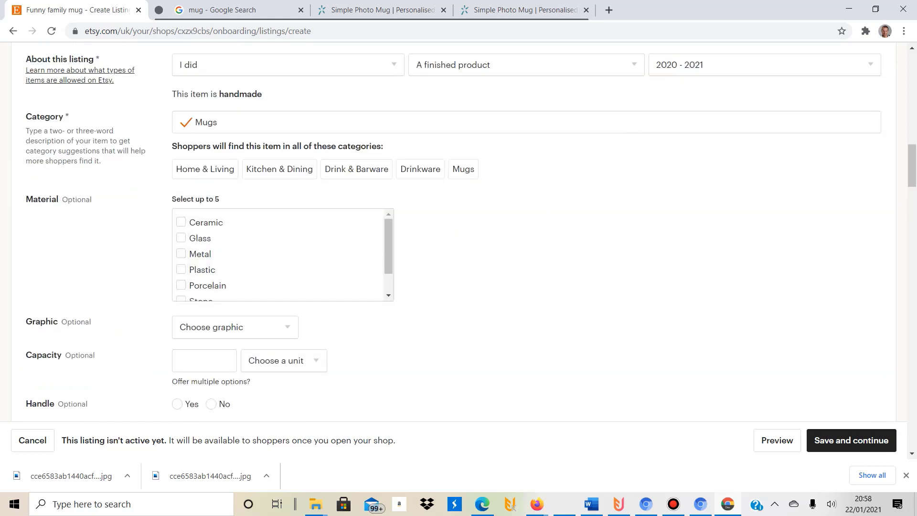
# Skip the optional attributes and enter "Funny family mug" as the listing's description.
pyautogui.scroll(-2, 454, 232)
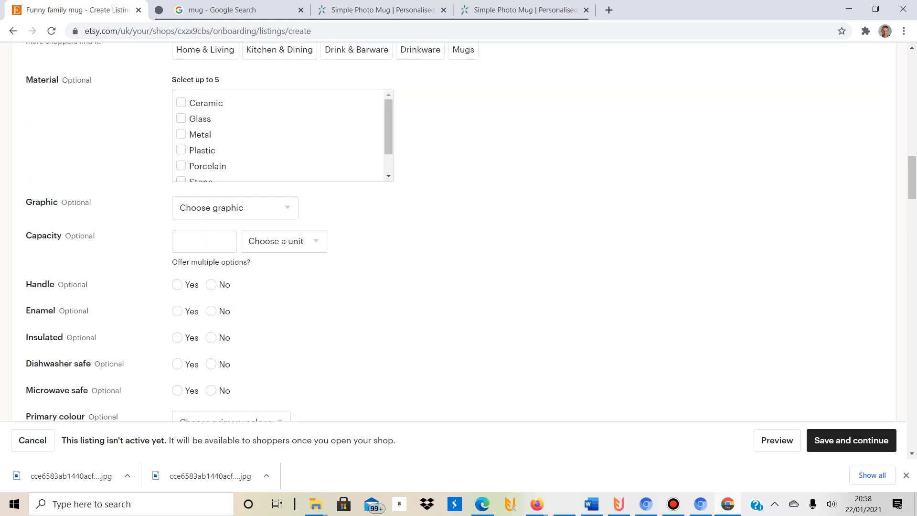
pyautogui.scroll(-6, 459, 232)
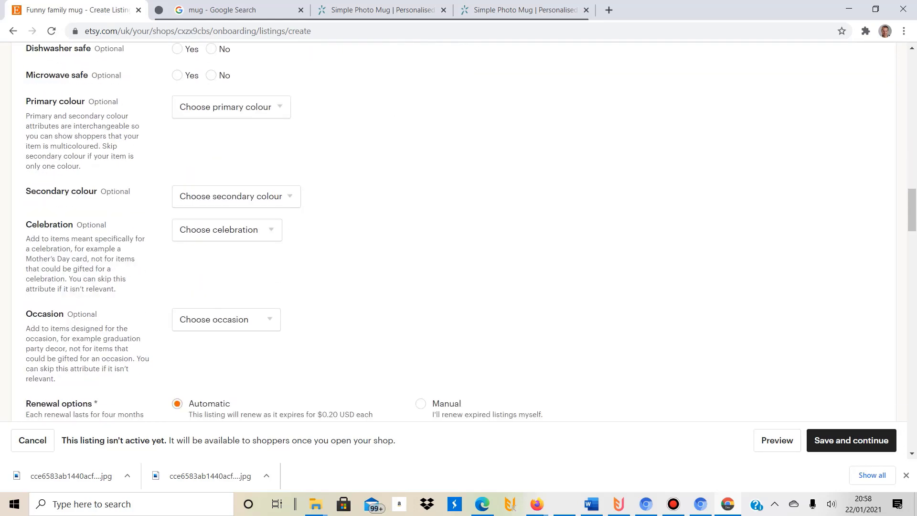
pyautogui.scroll(-4, 458, 231)
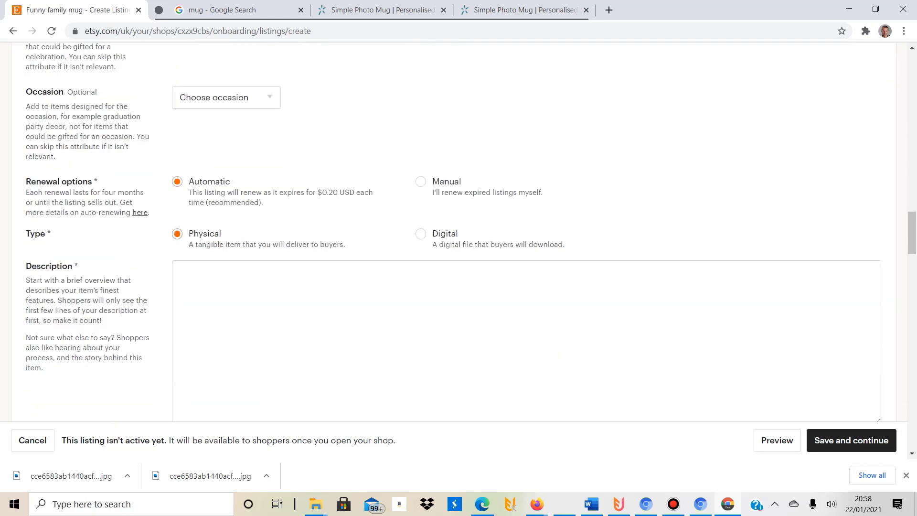
pyautogui.scroll(-4, 458, 232)
pyautogui.scroll(2, 459, 232)
pyautogui.click(180, 152)
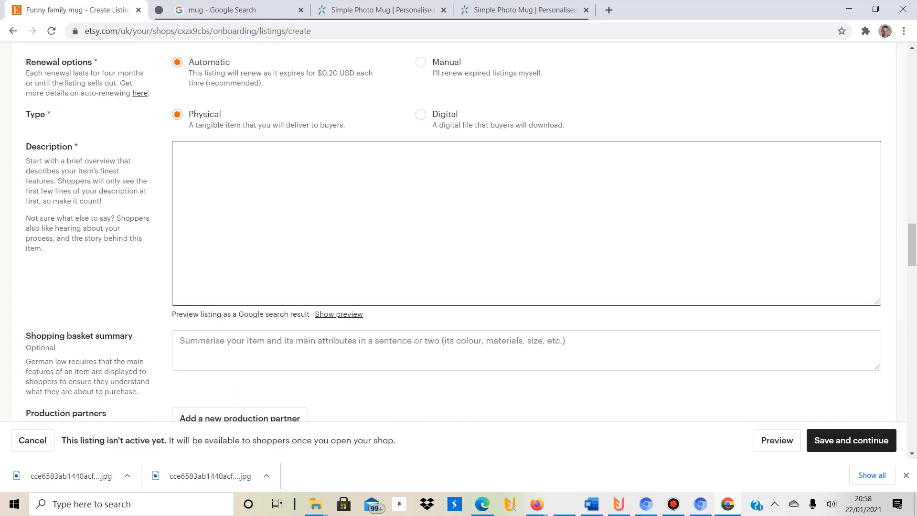
pyautogui.write('Funny family mug')
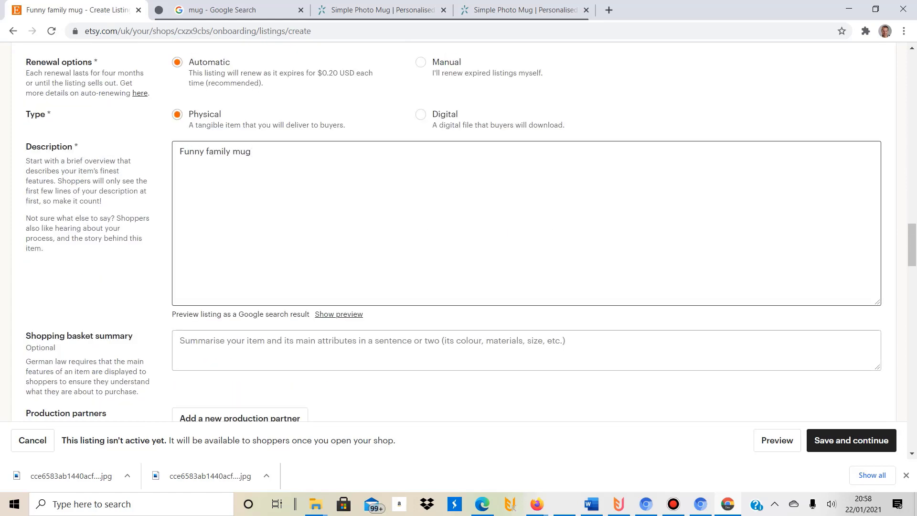
# Set the listing's price to €19.
pyautogui.scroll(-4, 459, 231)
pyautogui.scroll(-4, 458, 232)
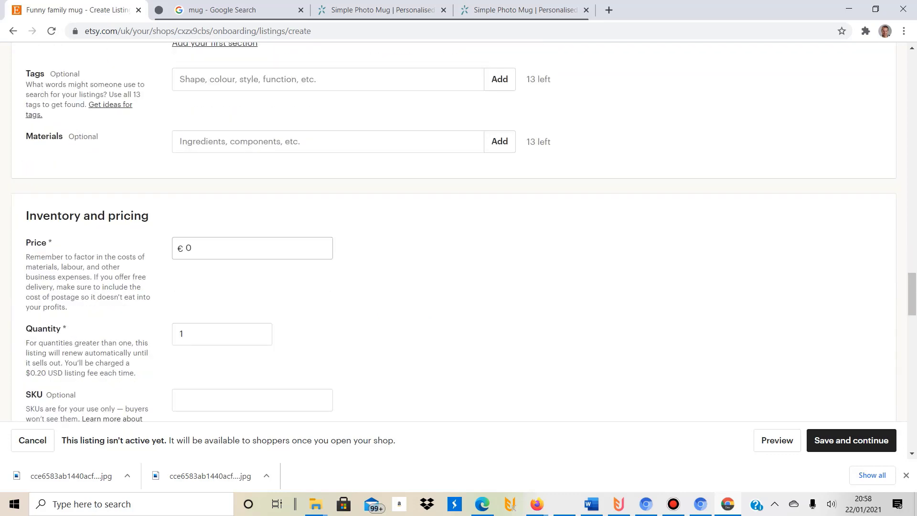
pyautogui.moveTo(195, 249); pyautogui.dragTo(172, 248)
pyautogui.write('19')
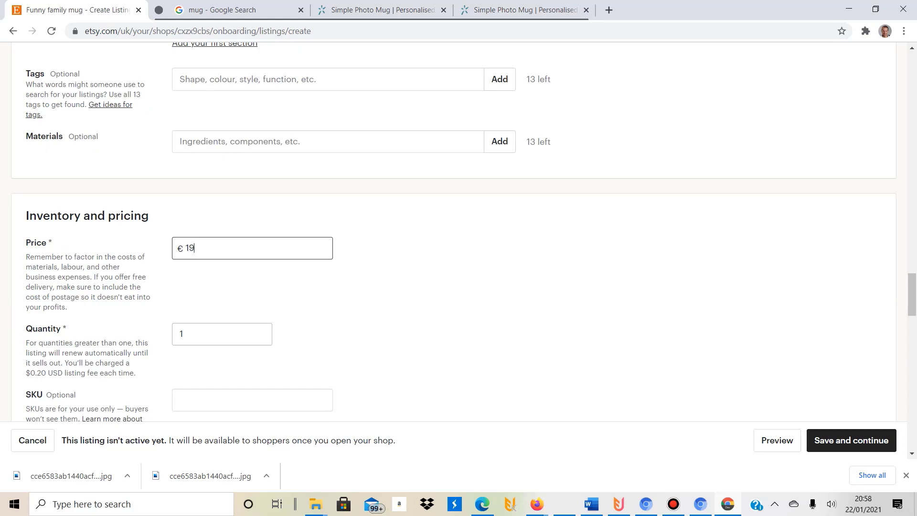
# Set the processing time in the delivery options to 1-3 business days.
pyautogui.scroll(-10, 459, 234)
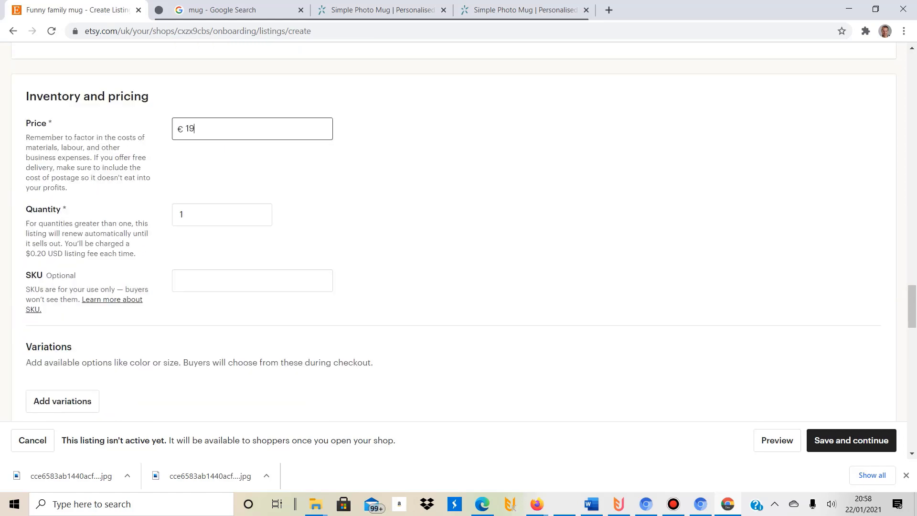
pyautogui.scroll(-3, 526, 248)
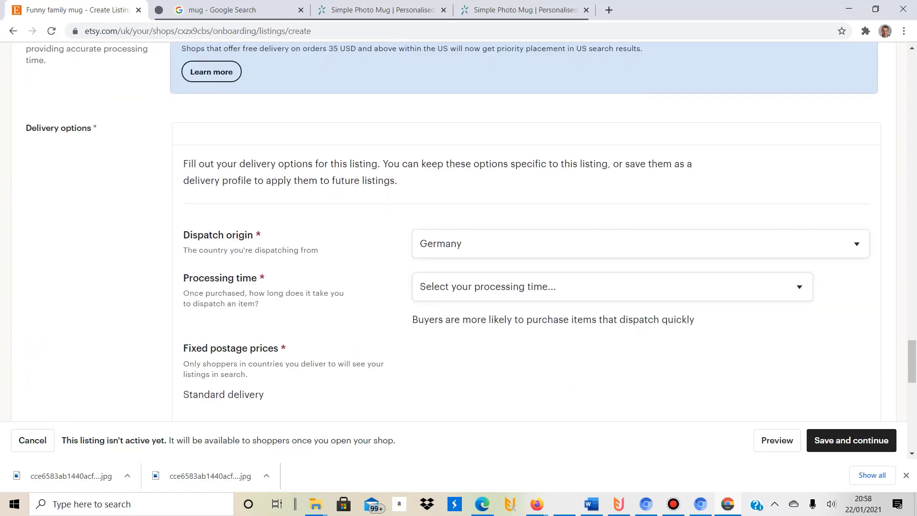
pyautogui.click(520, 286)
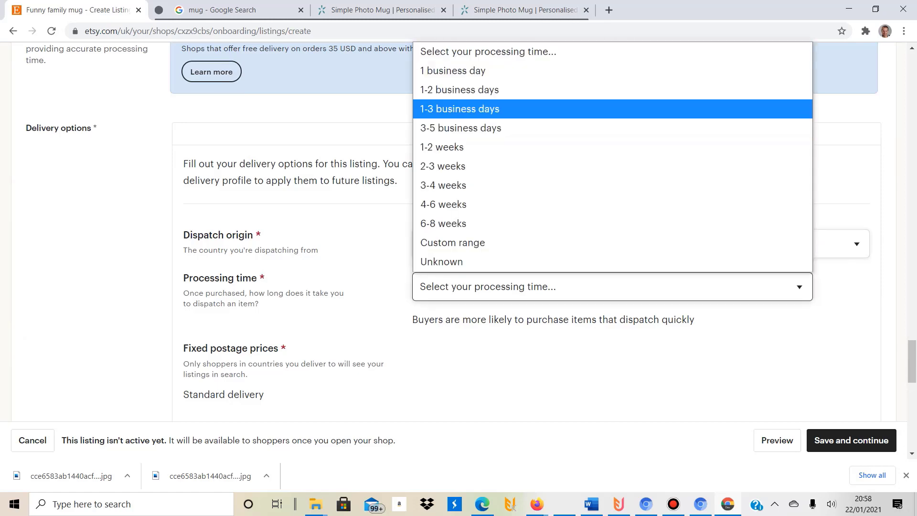
pyautogui.click(478, 109)
pyautogui.scroll(-3, 478, 143)
pyautogui.scroll(-2, 478, 239)
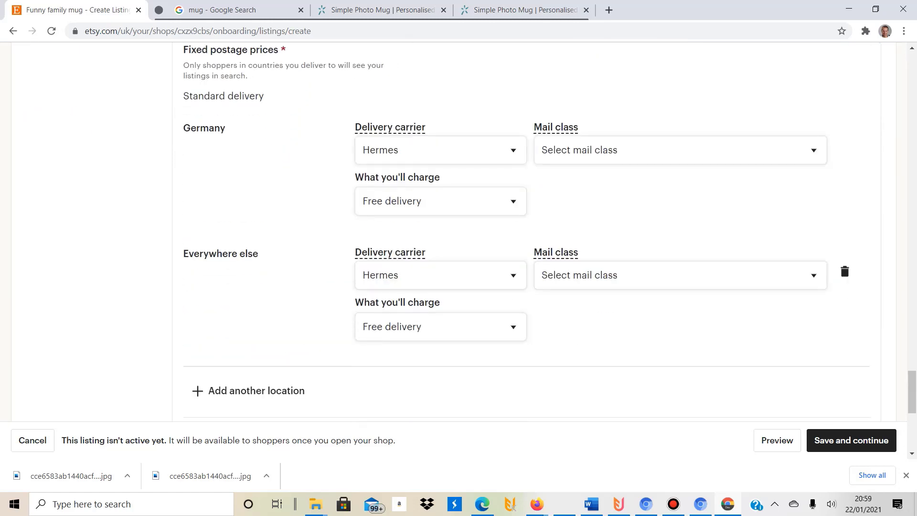
# Check the delivery carrier and postage charge options for Germany, the delivery upgrades and the postage price preview.
pyautogui.click(440, 150)
pyautogui.click(513, 150)
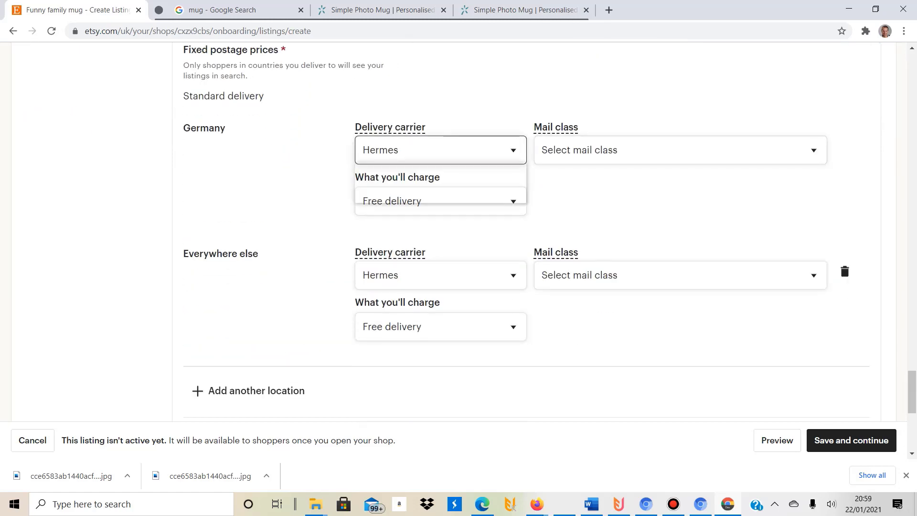
pyautogui.click(513, 202)
pyautogui.click(513, 201)
pyautogui.scroll(-5, 459, 239)
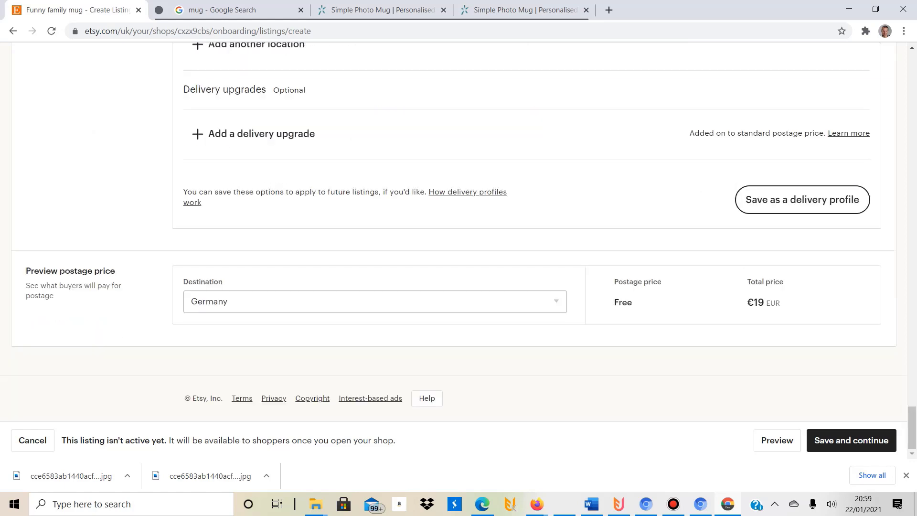
pyautogui.scroll(1, 459, 239)
pyautogui.scroll(-2, 459, 239)
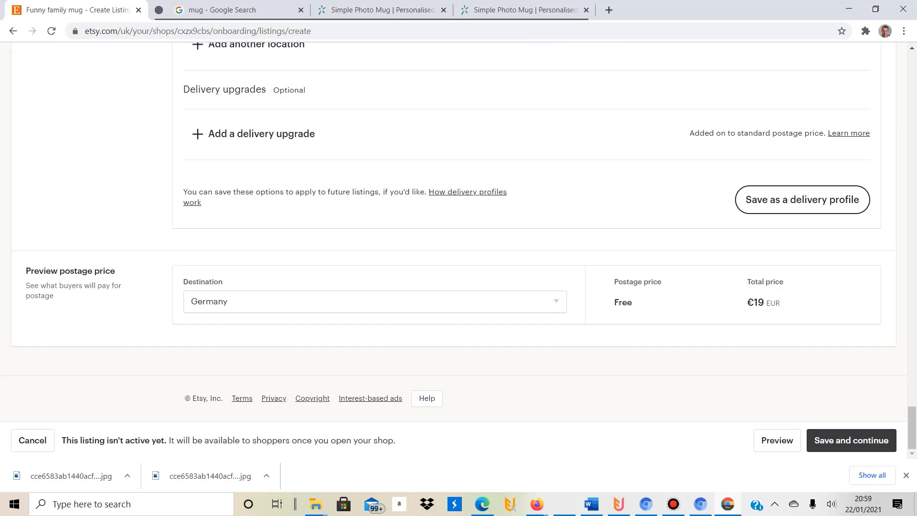
# Save the mug listing, then finish stocking the shop and continue to the payment setup.
pyautogui.click(852, 440)
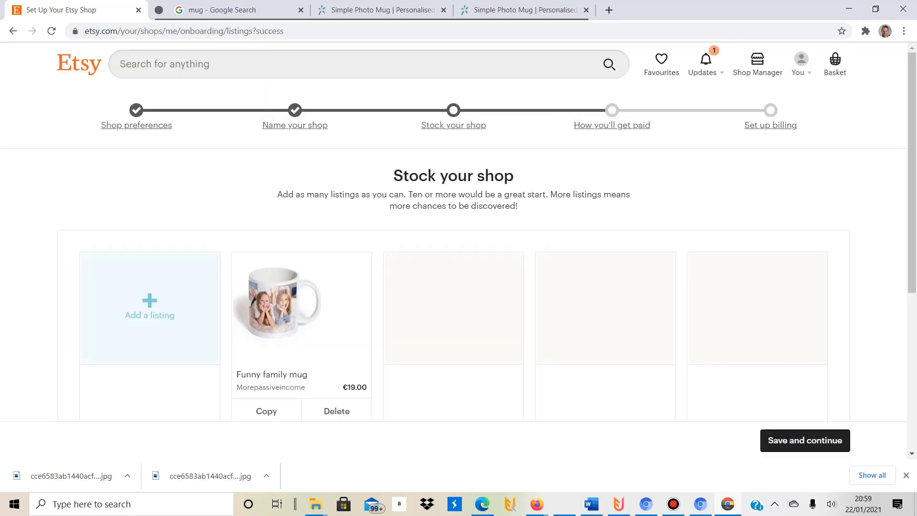
pyautogui.scroll(-6, 301, 305)
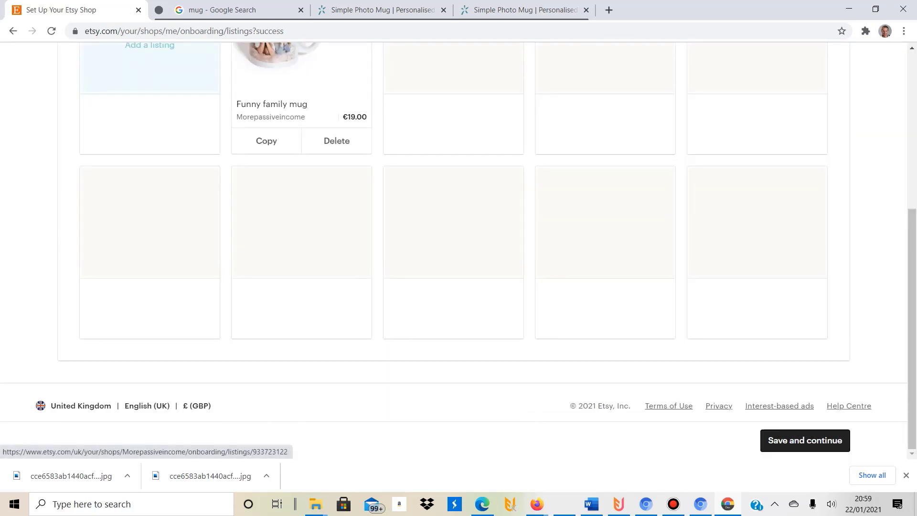
pyautogui.scroll(6, 459, 239)
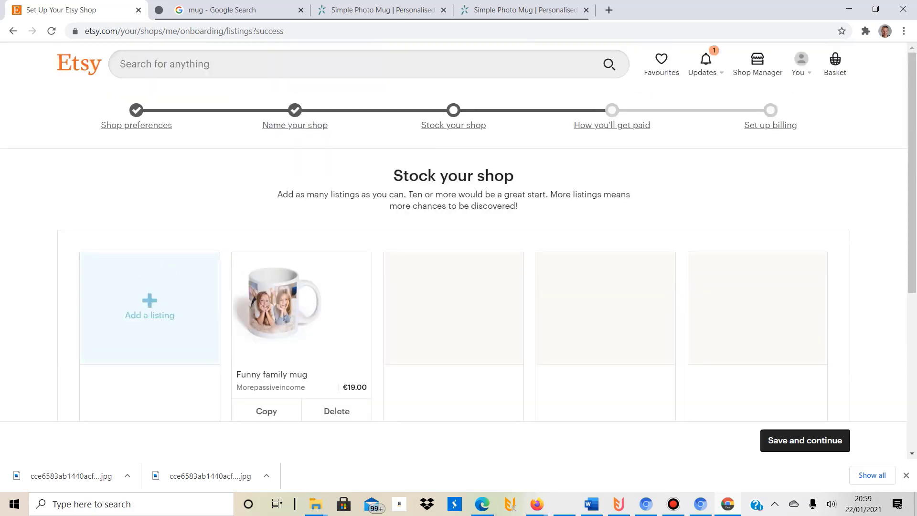
pyautogui.click(805, 440)
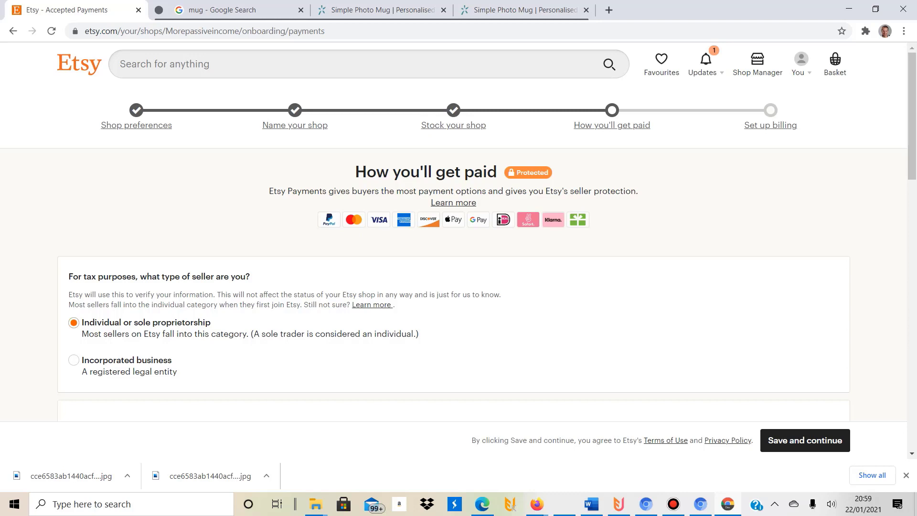
# Look through the payment setup form, including the seller type, personal details and home address sections.
pyautogui.moveTo(78, 277); pyautogui.dragTo(250, 277)
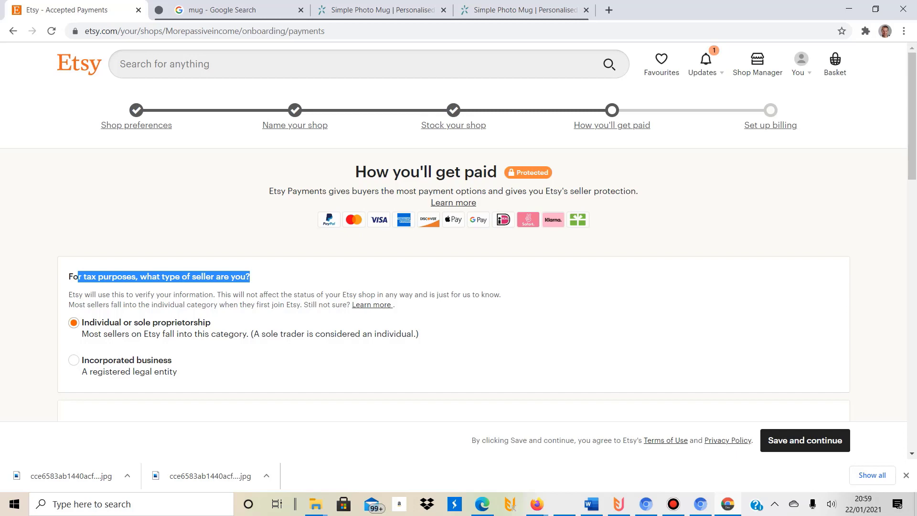
pyautogui.scroll(-5, 459, 230)
pyautogui.scroll(3, 459, 230)
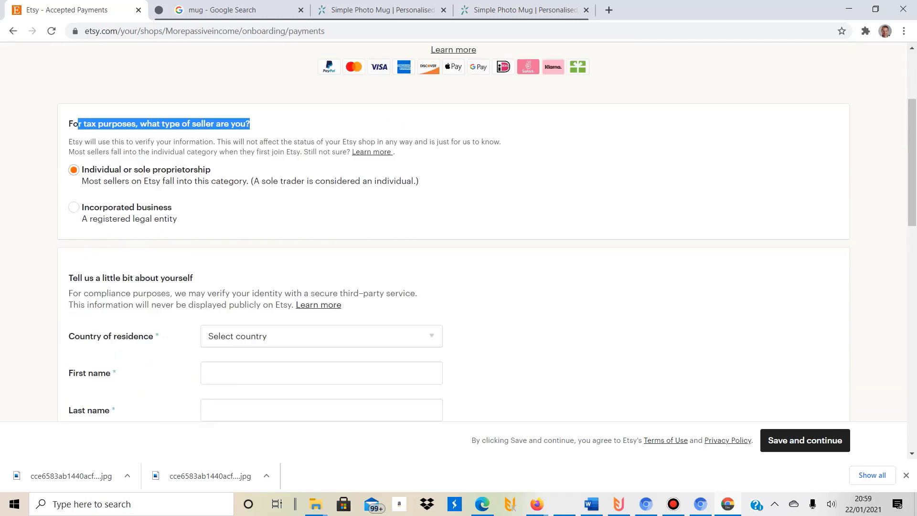
pyautogui.scroll(-3, 458, 230)
pyautogui.scroll(-8, 459, 229)
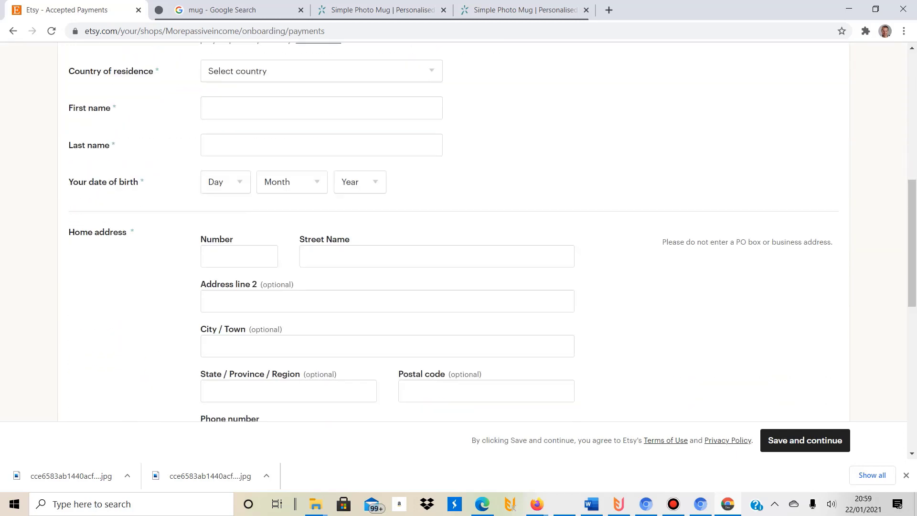
pyautogui.scroll(8, 459, 229)
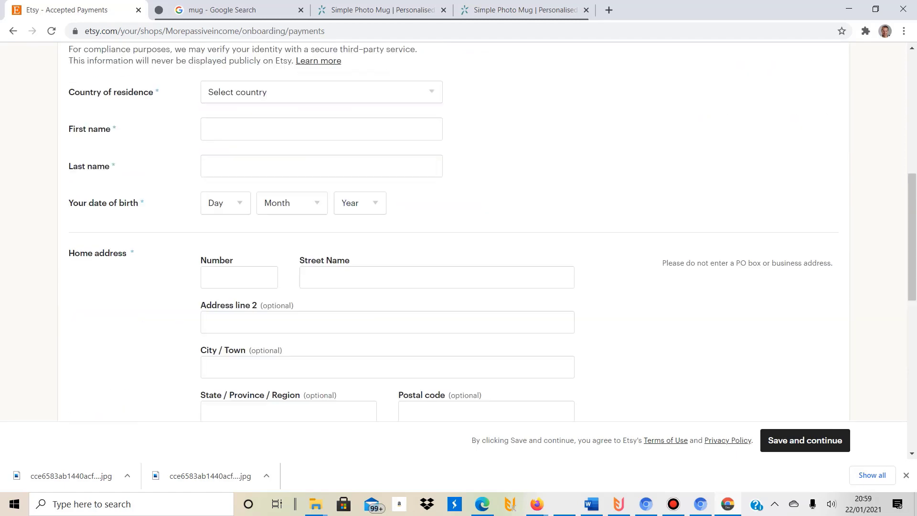
pyautogui.scroll(4, 458, 229)
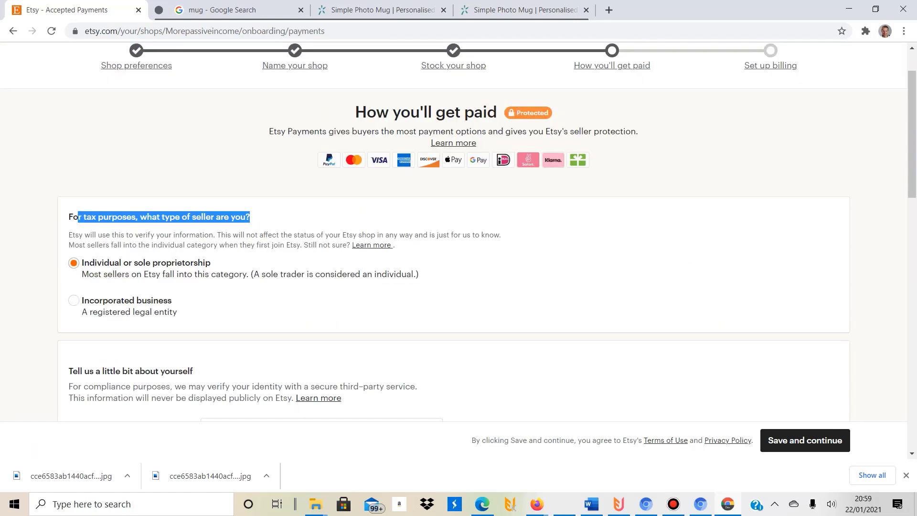
pyautogui.scroll(2, 459, 229)
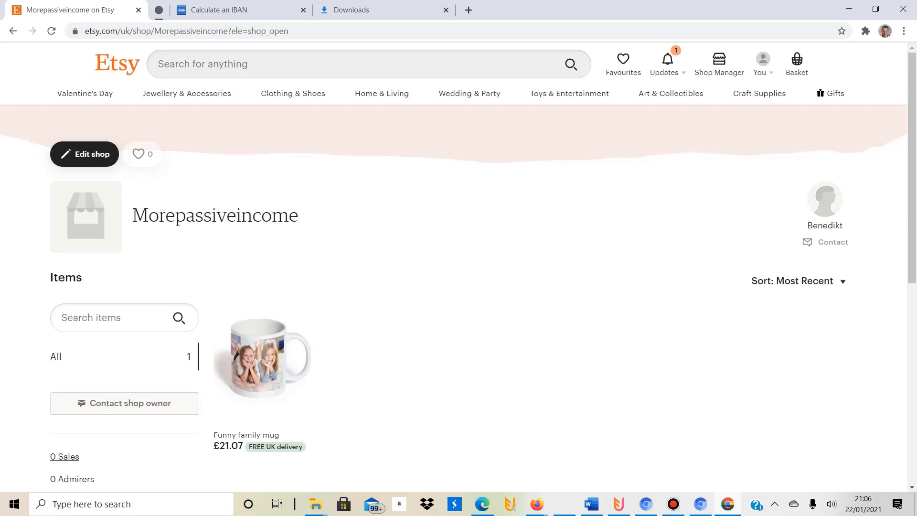
# Look over the new shop's public page, then open the production partners settings in Shop Manager.
pyautogui.scroll(-5, 263, 359)
pyautogui.scroll(5, 263, 358)
pyautogui.click(719, 60)
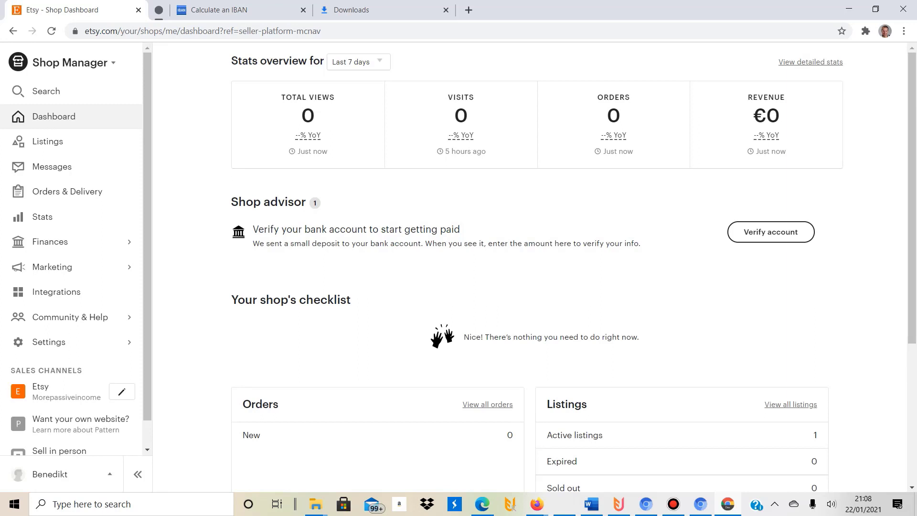
pyautogui.scroll(-1, 71, 242)
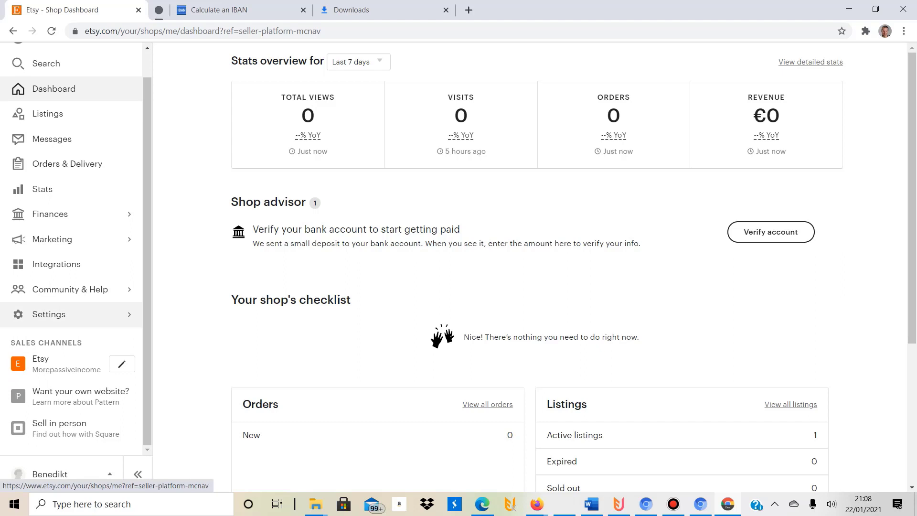
pyautogui.click(52, 314)
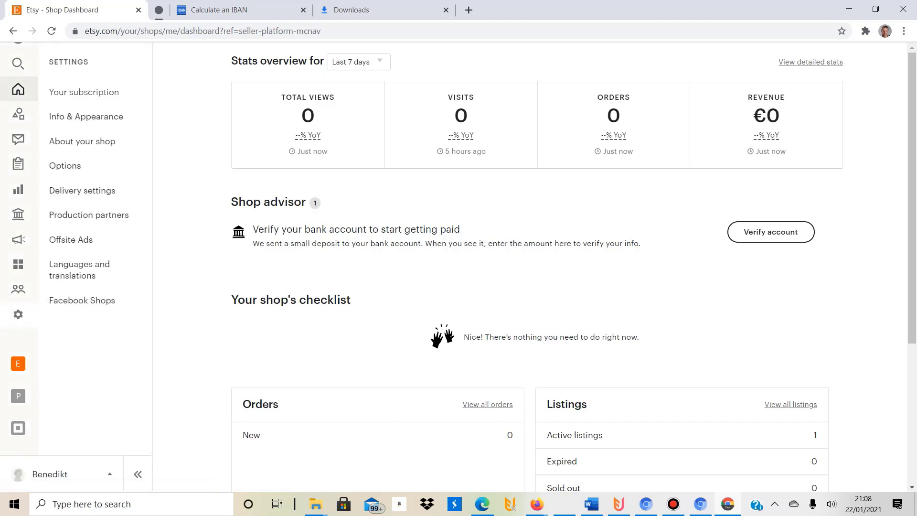
pyautogui.click(89, 214)
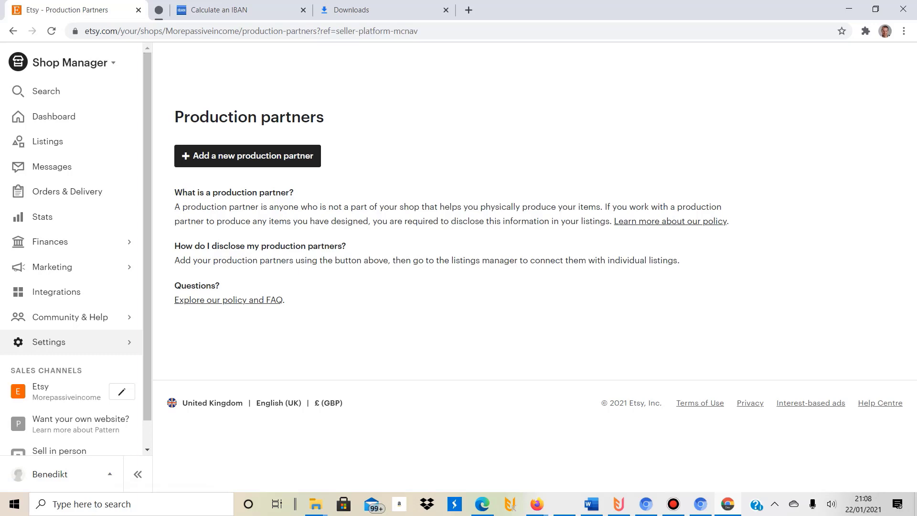
# Start a new production partner named Printful, located in Chatsworth, California, United States Of America.
pyautogui.click(247, 155)
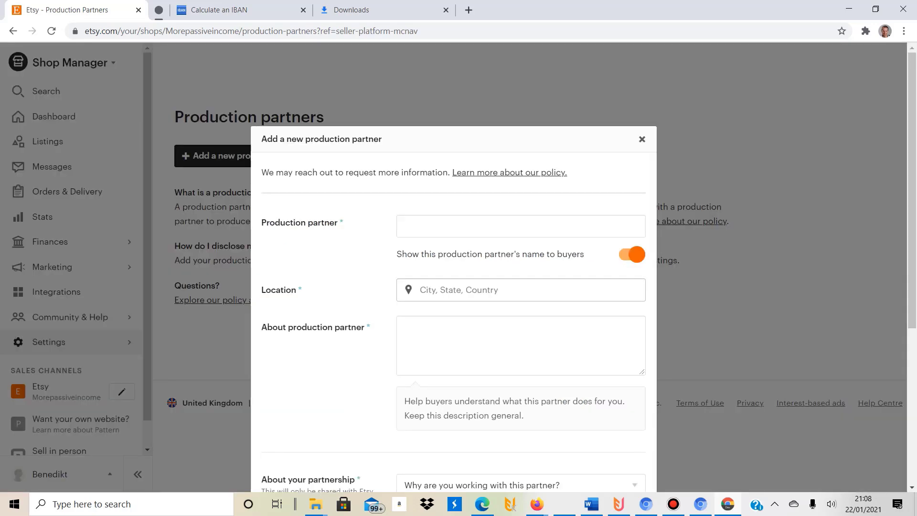
pyautogui.write('Printful')
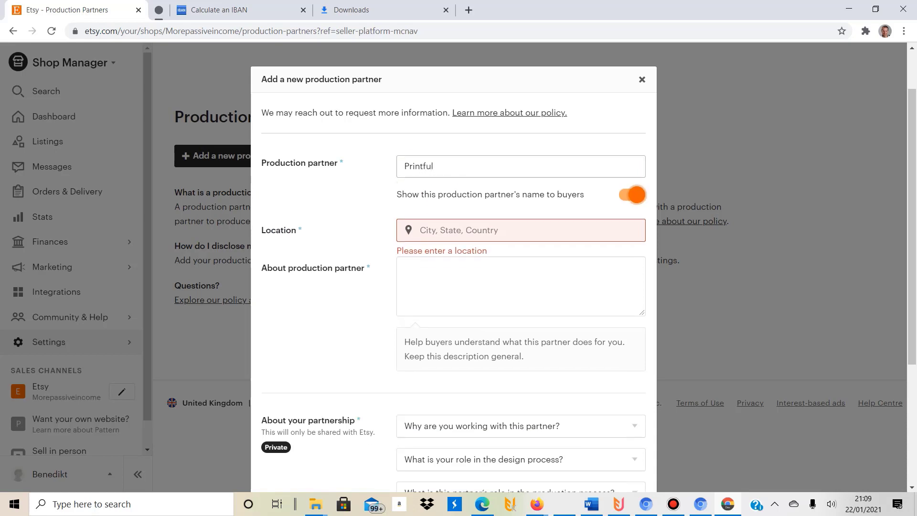
pyautogui.press('Tab')
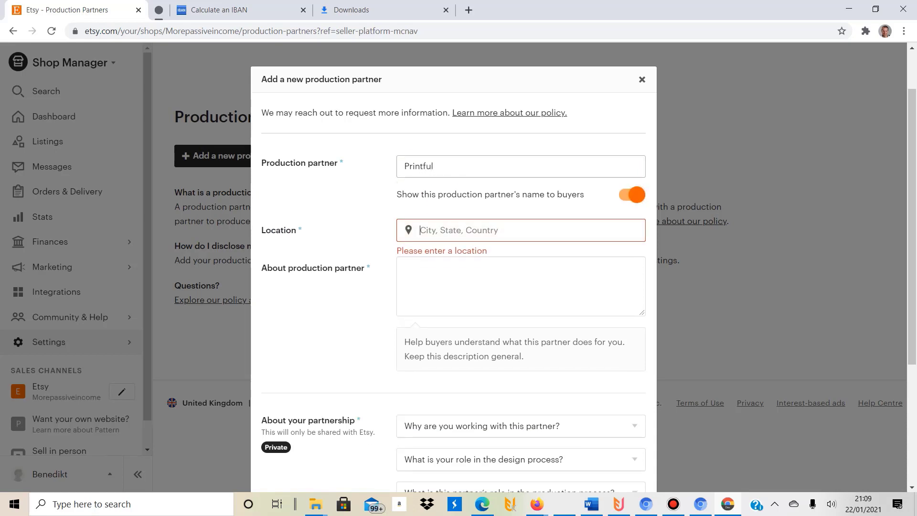
pyautogui.write('Chatsworth')
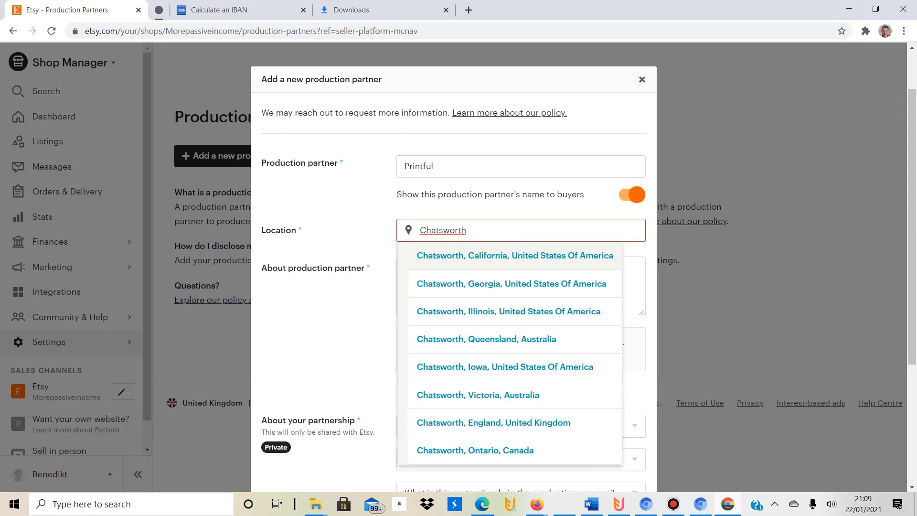
pyautogui.press('Return')
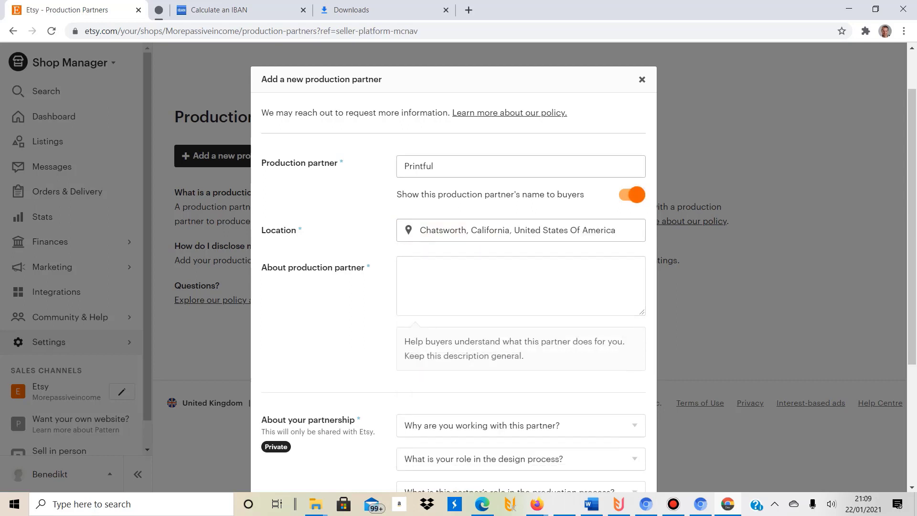
# Start the partner description with "I can´t run my shop without Printful. They do everything for me, which includes shipping and communicating with the customer. This".
pyautogui.click(440, 279)
pyautogui.scroll(-1, 454, 268)
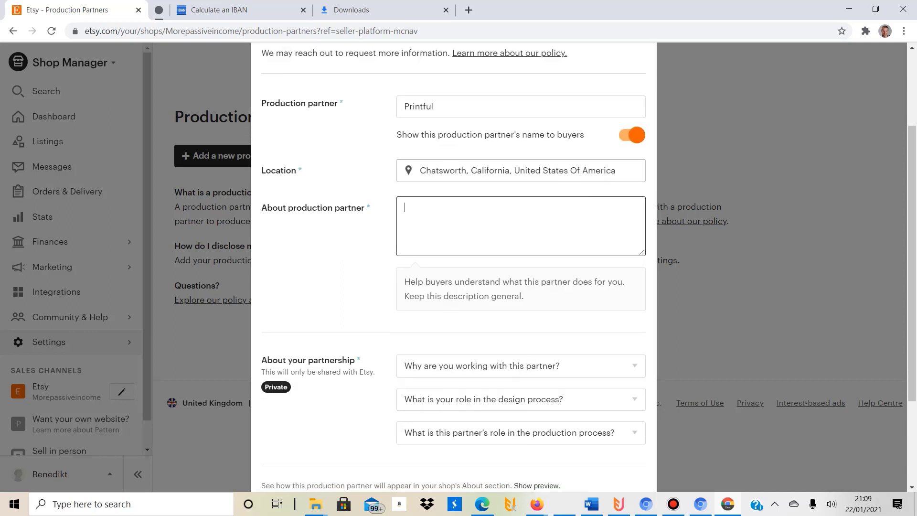
pyautogui.write('I can´t')
pyautogui.write(' carry out')
pyautogui.press('BackSpace')
pyautogui.press('BackSpace')
pyautogui.press('BackSpace')
pyautogui.press('BackSpace')
pyautogui.press('BackSpace')
pyautogui.press('BackSpace')
pyautogui.press('BackSpace')
pyautogui.press('BackSpace')
pyautogui.press('BackSpace')
pyautogui.press('BackSpace')
pyautogui.write('run my sh')
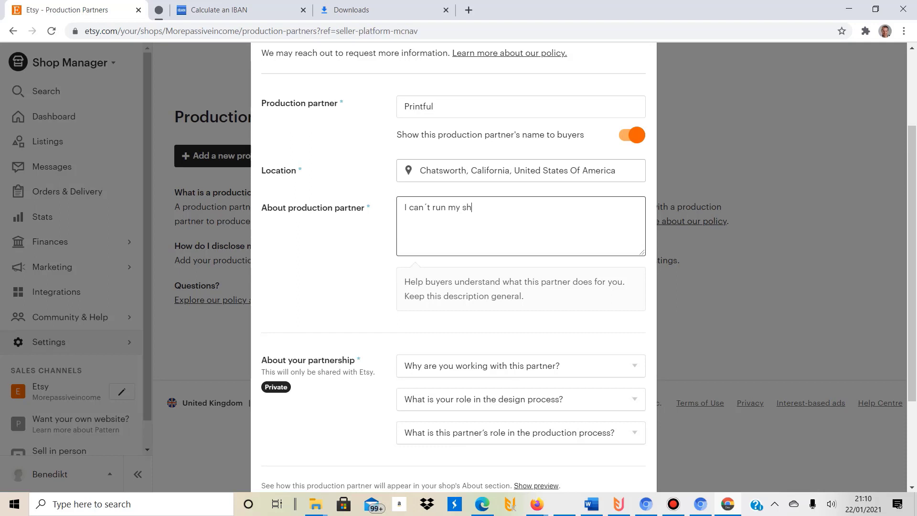
pyautogui.write('op without Printful. They do every')
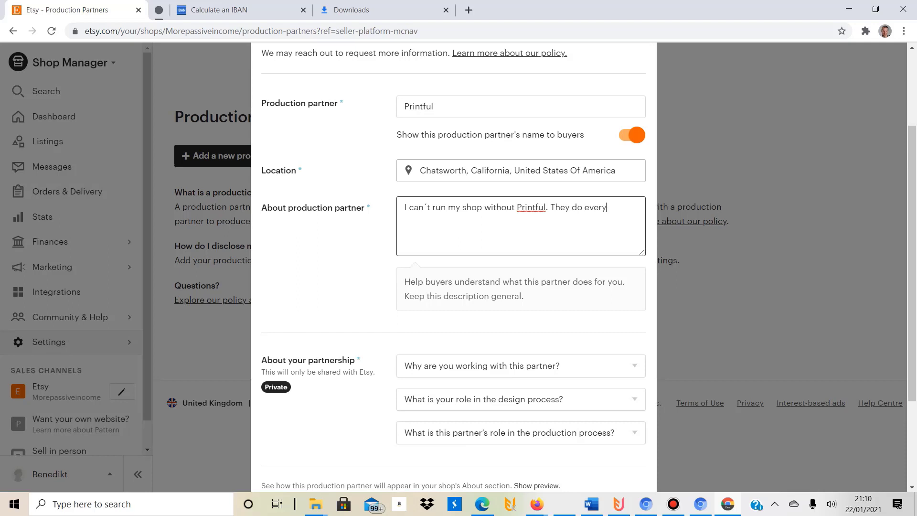
pyautogui.write('thing for me, which includes')
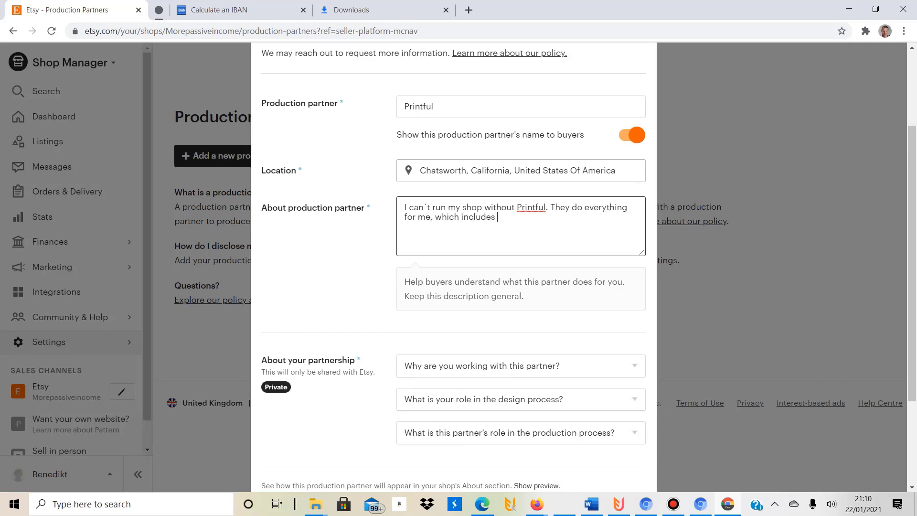
pyautogui.write(' shipping and communica')
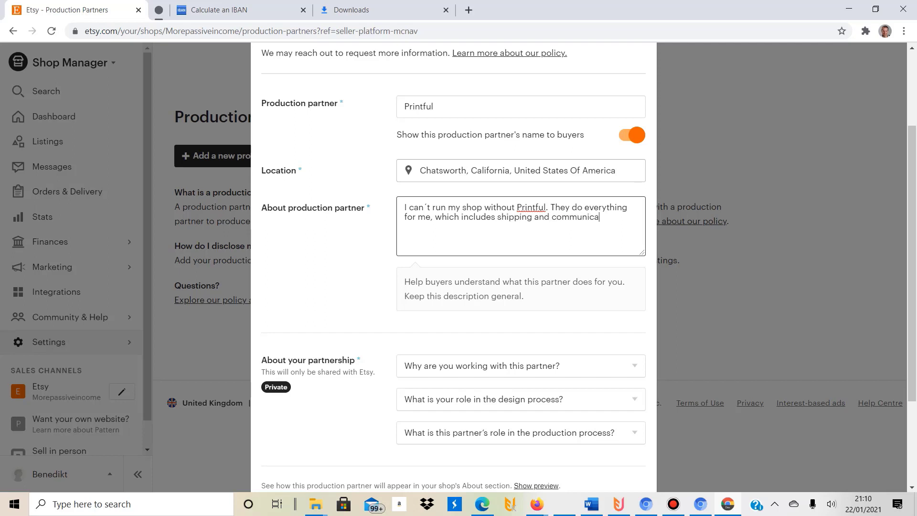
pyautogui.write('ting with the customer. This ')
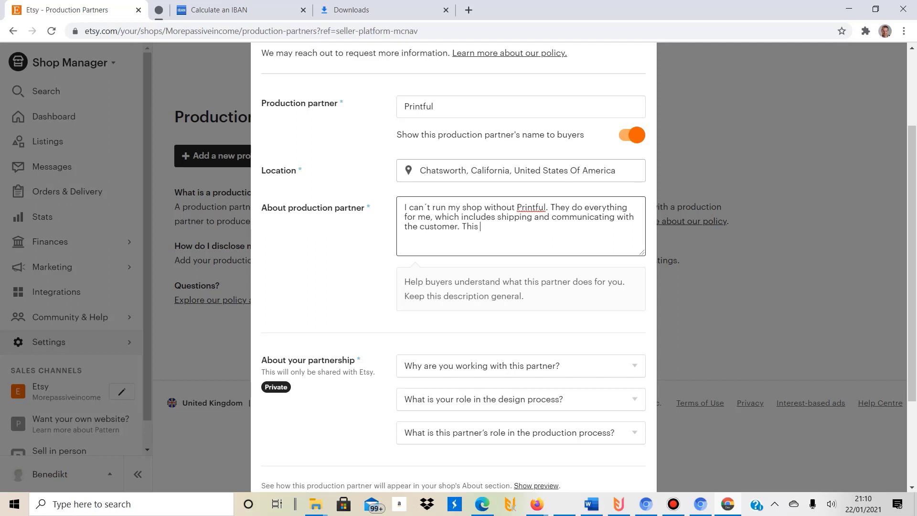
# Finish the partner description with "allows me to focus on what I am best at, which is creating awesome designs for my customers.".
pyautogui.write('allows me to focus on what I am best at, wh')
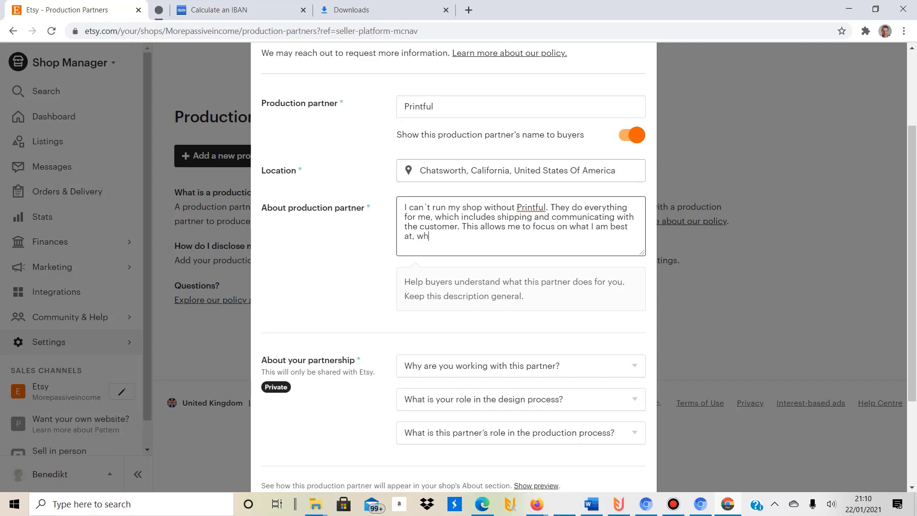
pyautogui.write('ich is creating awesome')
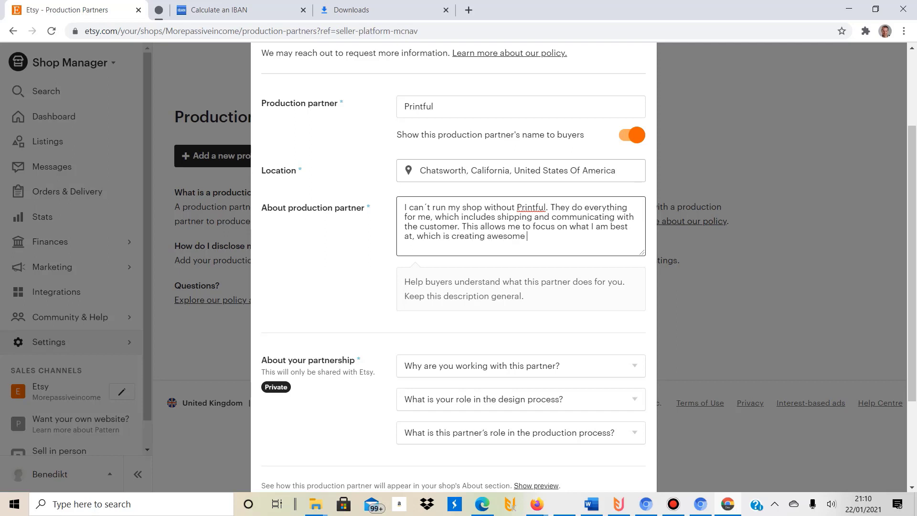
pyautogui.write(' designs for my customers.')
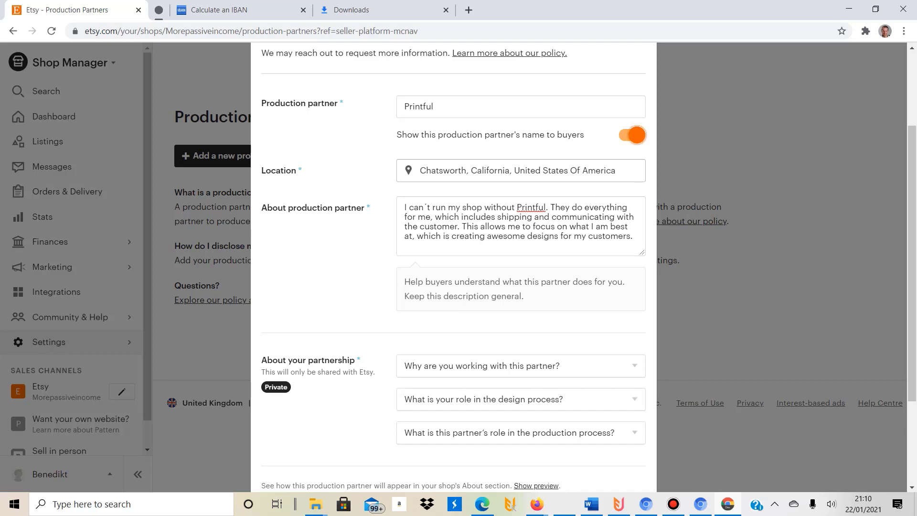
# Set the reason to "I don't have the technical ability or equipment to make it entirely by myself" and design role to "I design everything myself".
pyautogui.scroll(-3, 454, 267)
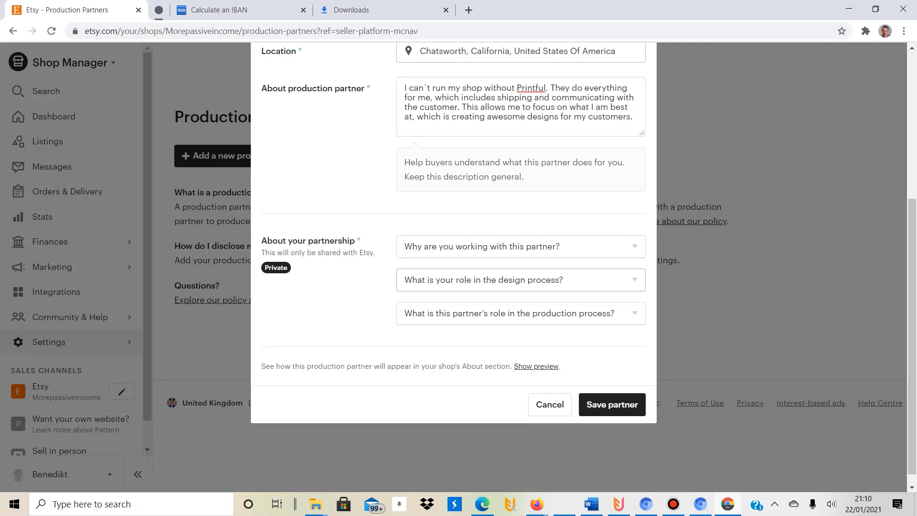
pyautogui.click(516, 246)
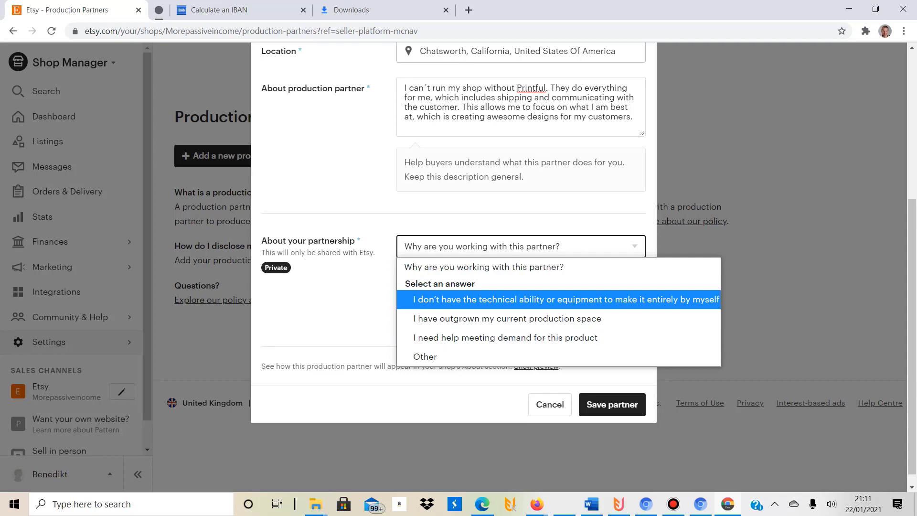
pyautogui.click(558, 300)
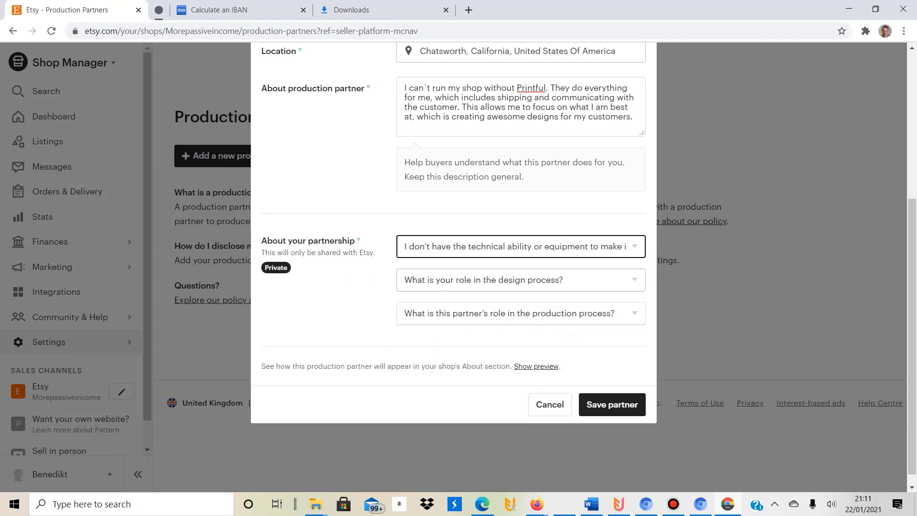
pyautogui.click(521, 280)
pyautogui.press('Down')
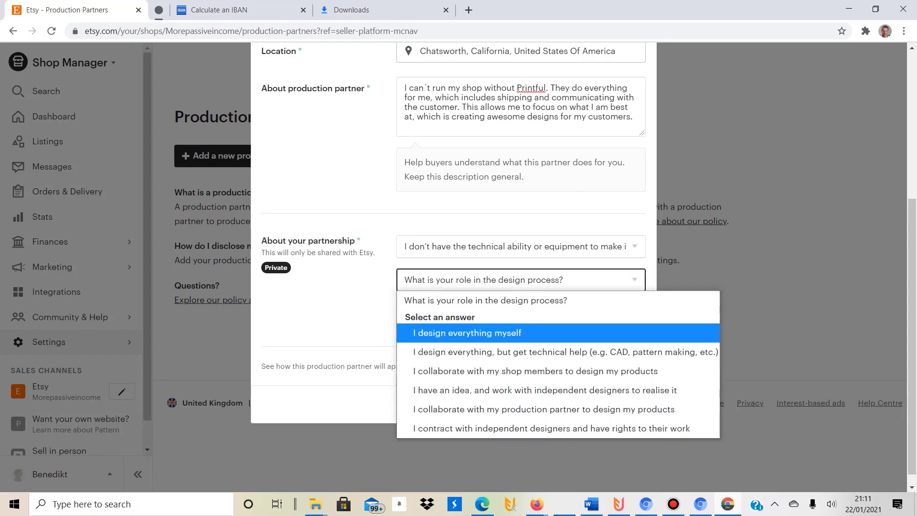
pyautogui.press('Return')
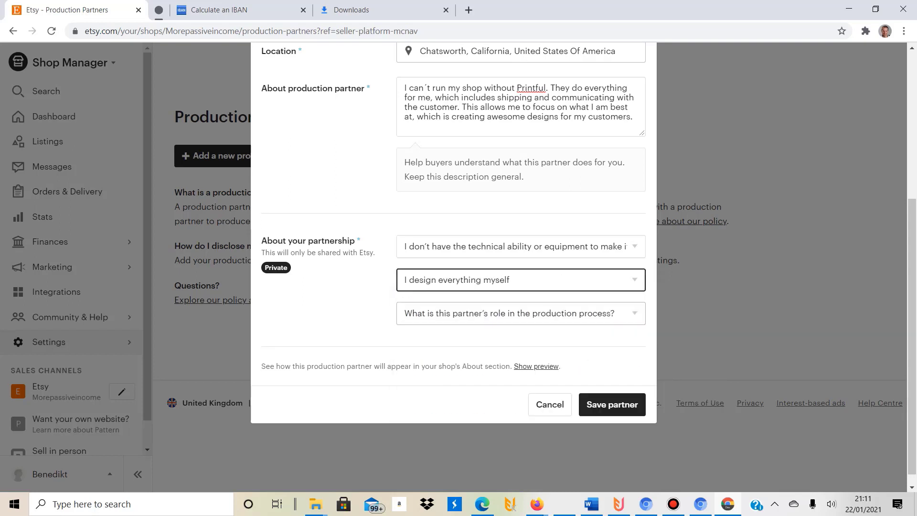
# Set the partner's role in the production process to "They do everything for me" and save the partner.
pyautogui.click(521, 314)
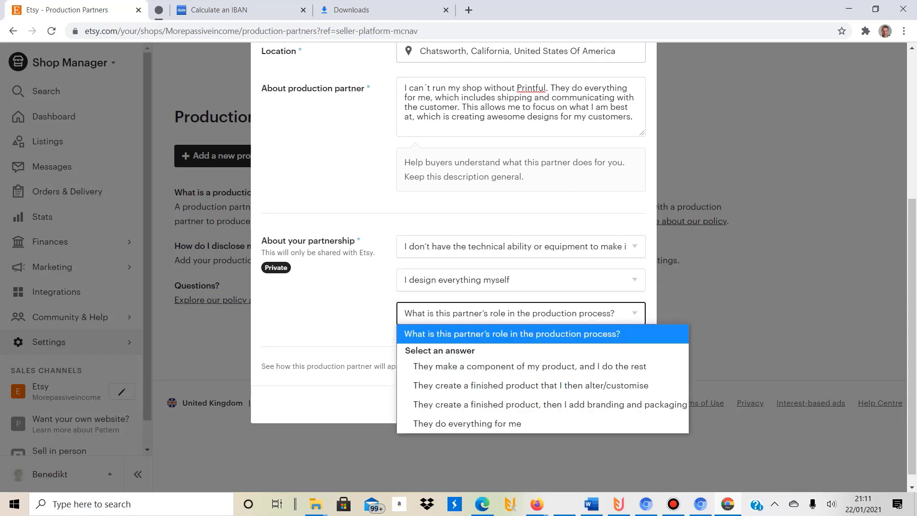
pyautogui.press('Down')
pyautogui.press('Down')
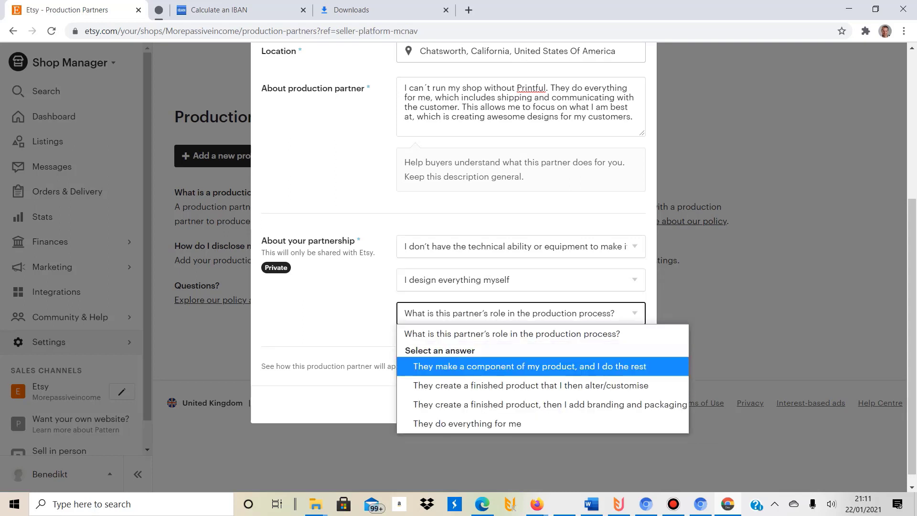
pyautogui.press('Down')
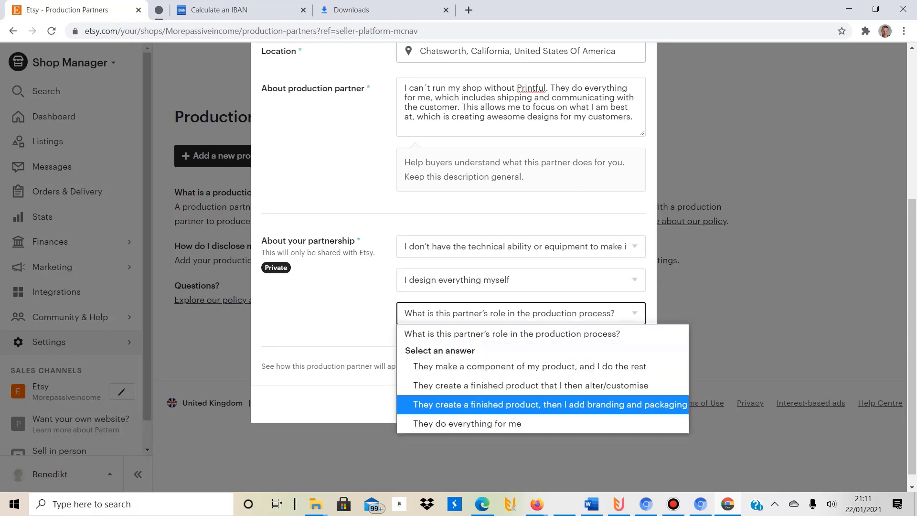
pyautogui.press('Down')
pyautogui.click(478, 423)
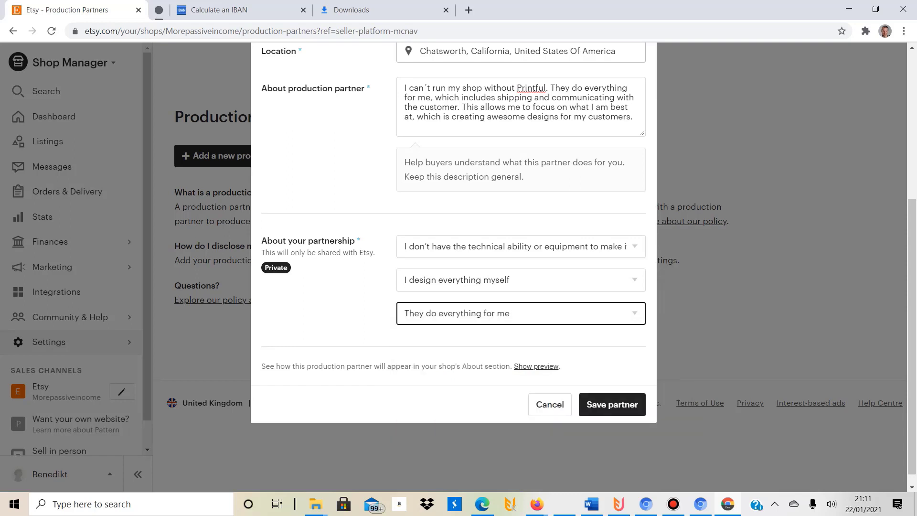
pyautogui.click(613, 405)
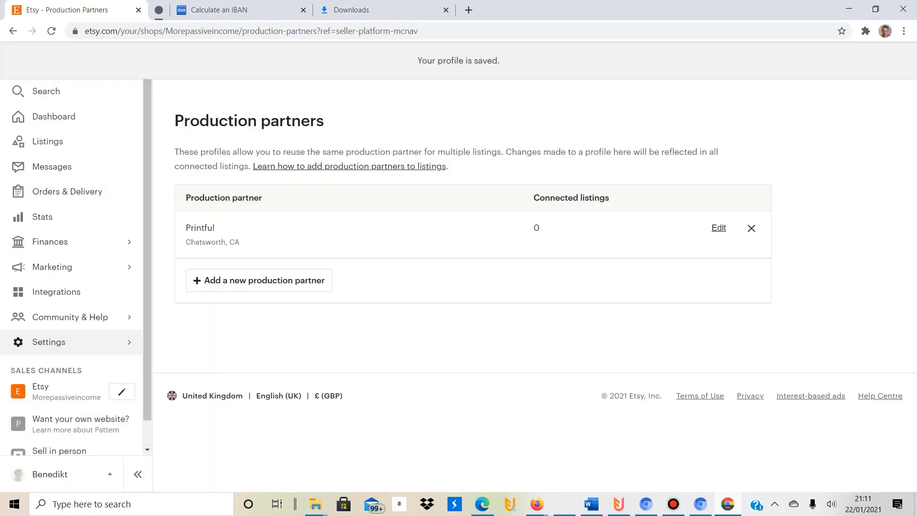